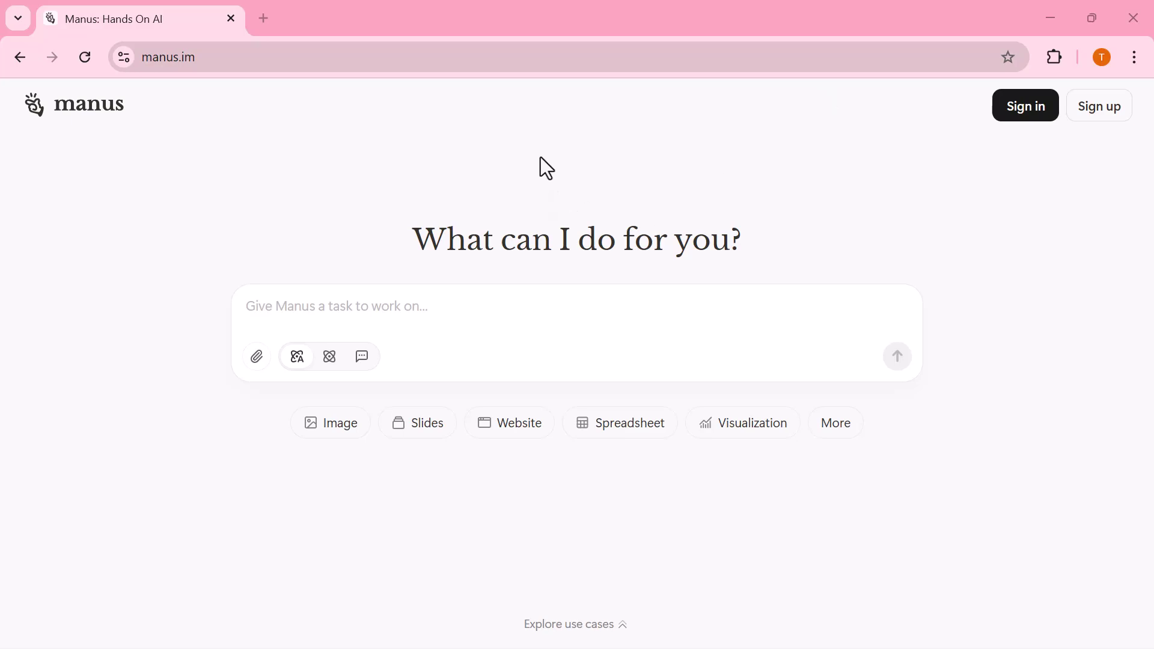
Return to the Manus home page and browse the featured community use-case cards
{"action": "key", "text": "alt+Left"}
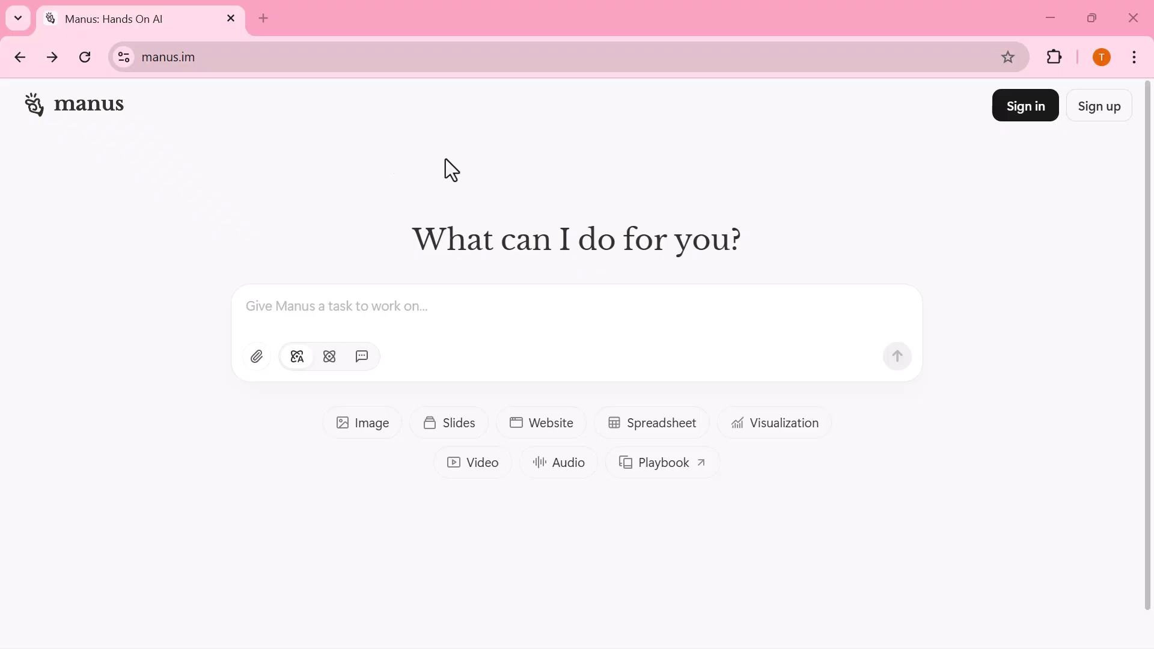
{"action": "scroll", "coordinate": [409, 218], "scroll_direction": "down", "scroll_amount": 1}
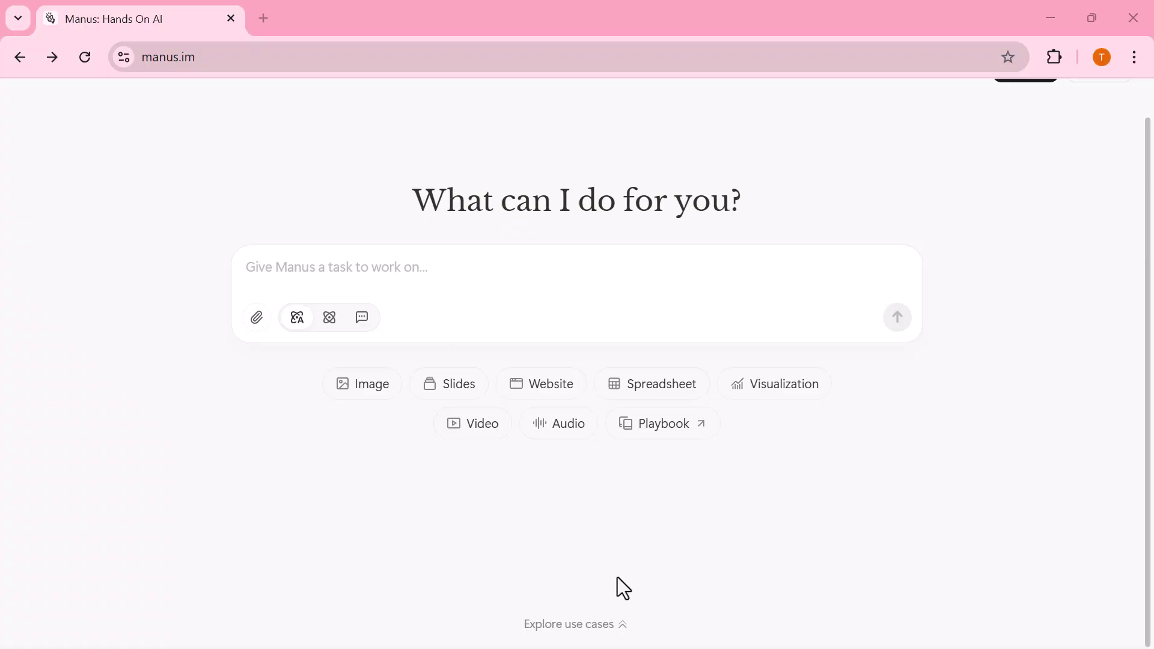
{"action": "left_click", "coordinate": [628, 635]}
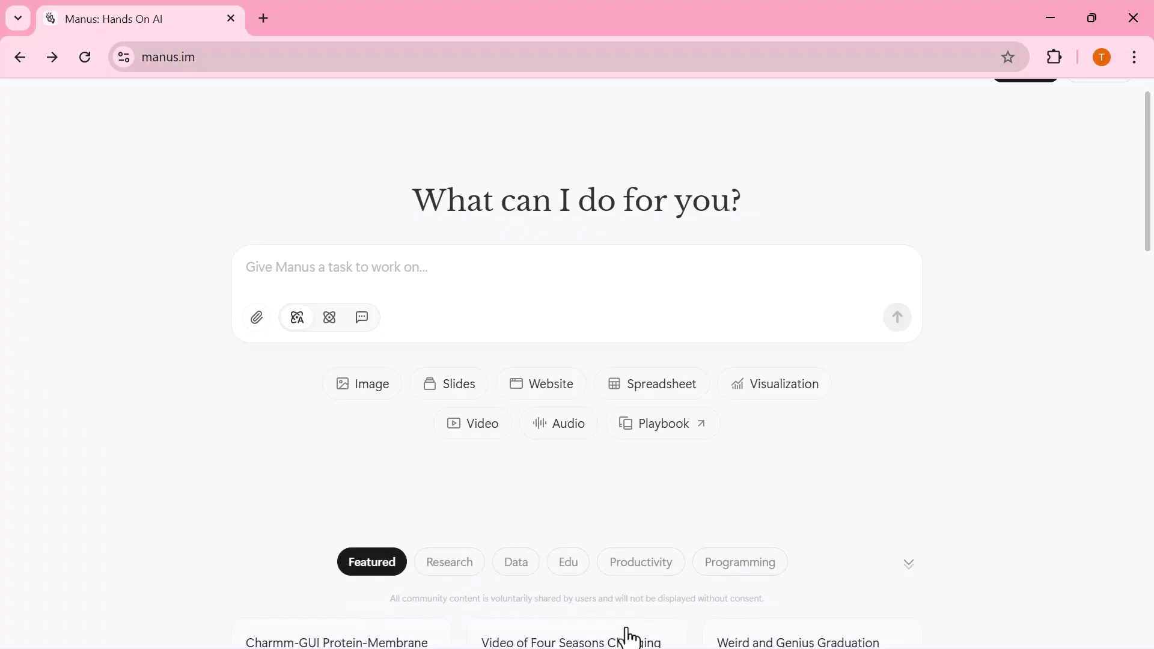
{"action": "scroll", "coordinate": [628, 636], "scroll_direction": "down", "scroll_amount": 2}
{"action": "scroll", "coordinate": [627, 636], "scroll_direction": "down", "scroll_amount": 4}
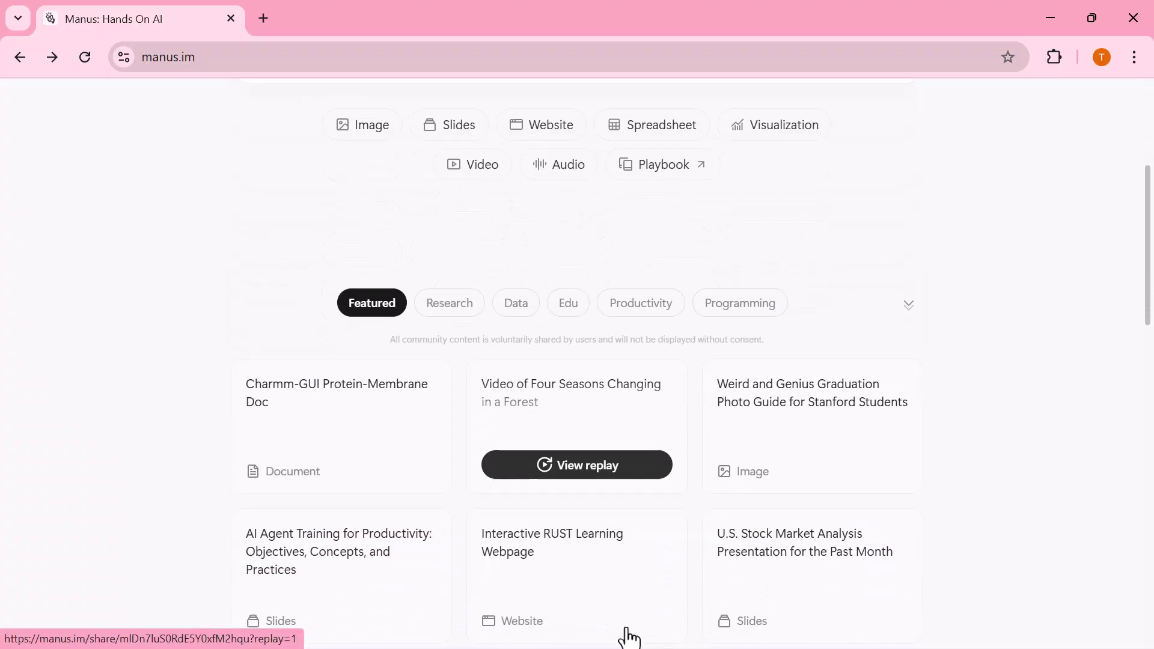
{"action": "scroll", "coordinate": [628, 636], "scroll_direction": "down", "scroll_amount": 5}
{"action": "scroll", "coordinate": [627, 636], "scroll_direction": "down", "scroll_amount": 1}
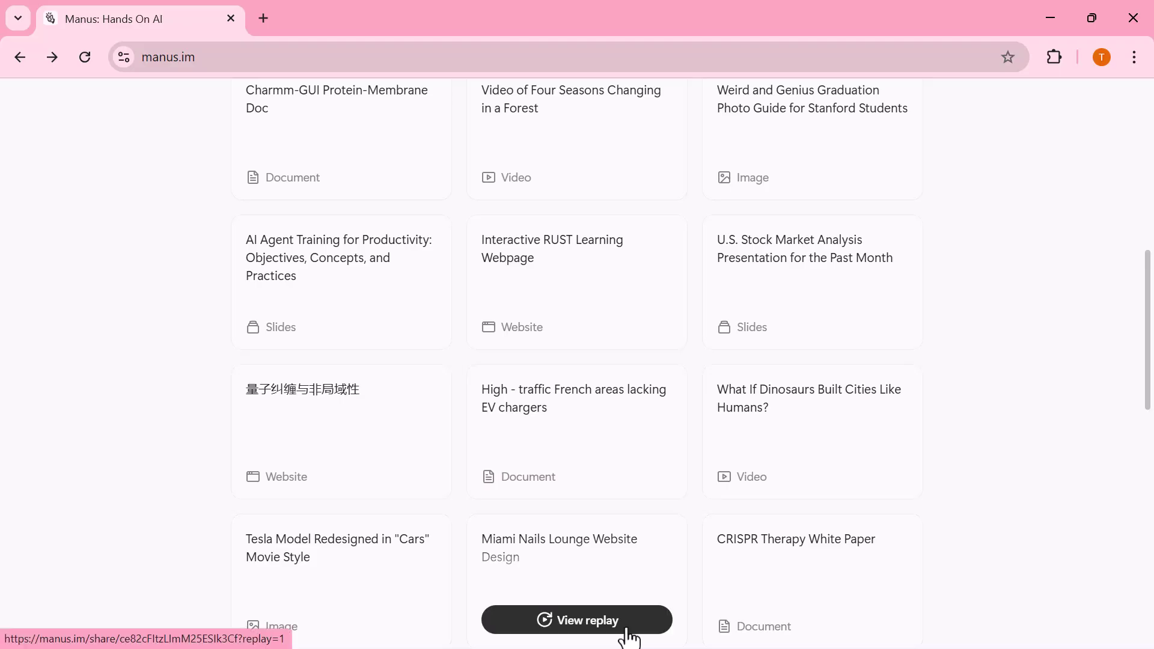
{"action": "scroll", "coordinate": [628, 635], "scroll_direction": "down", "scroll_amount": 1}
{"action": "scroll", "coordinate": [622, 635], "scroll_direction": "down", "scroll_amount": 5}
Open the Connectors catalog and scroll the Apps list down to MiniMax and back up
{"action": "left_click", "coordinate": [542, 624]}
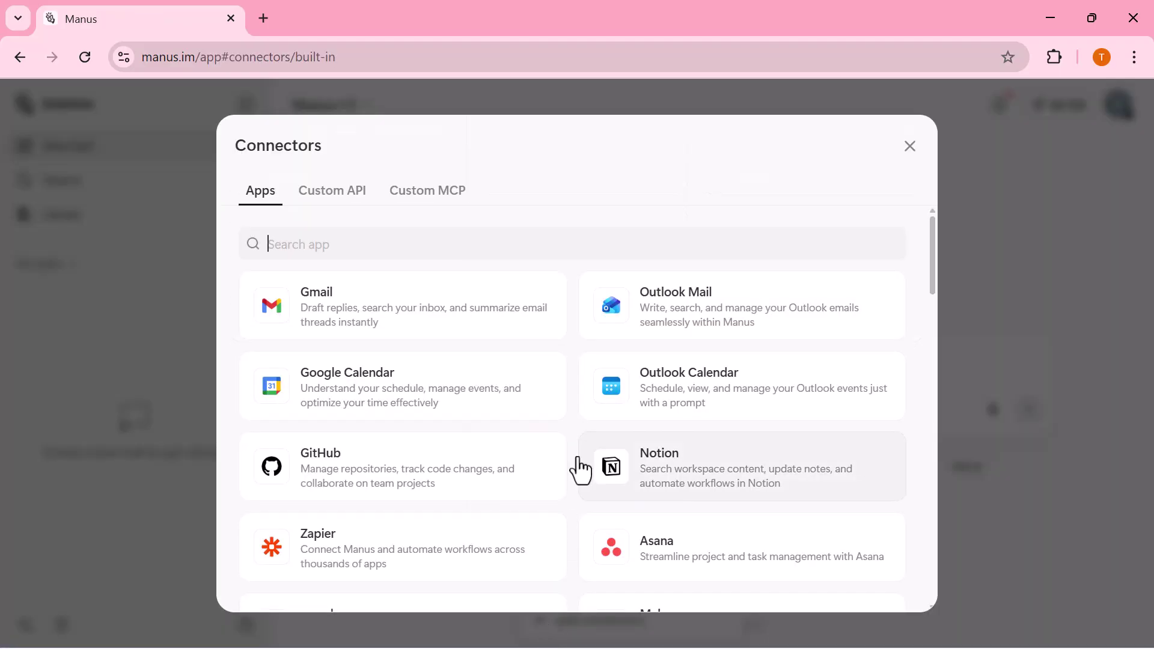
{"action": "scroll", "coordinate": [581, 472], "scroll_direction": "down", "scroll_amount": 2}
{"action": "scroll", "coordinate": [582, 472], "scroll_direction": "down", "scroll_amount": 2}
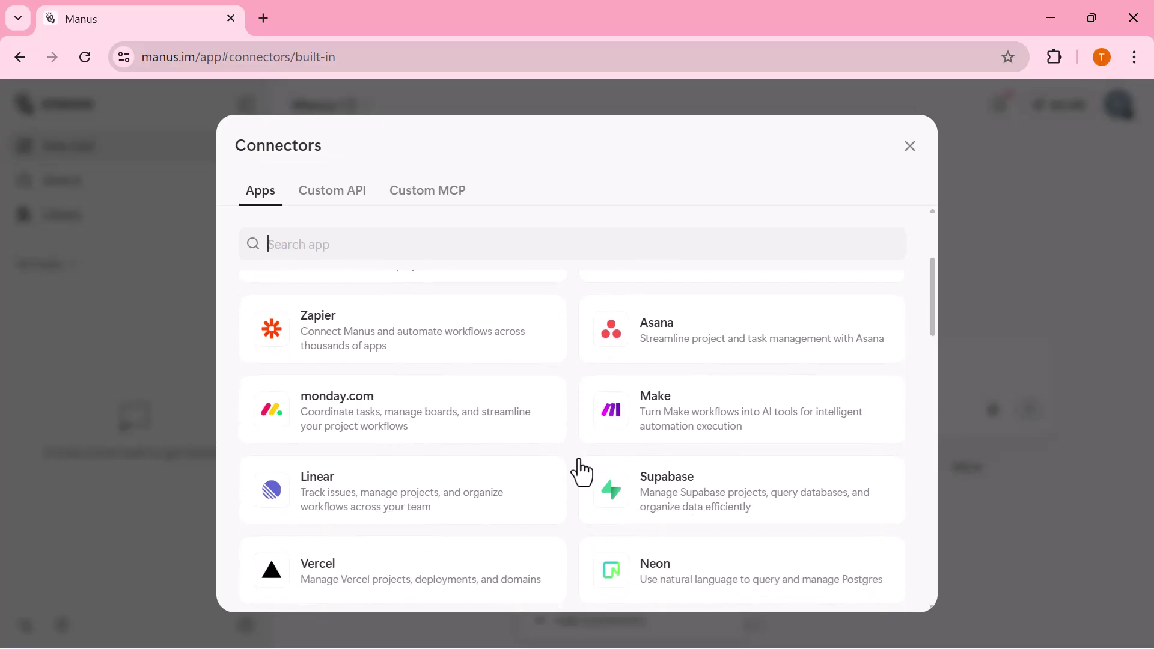
{"action": "scroll", "coordinate": [582, 472], "scroll_direction": "down", "scroll_amount": 3}
{"action": "scroll", "coordinate": [582, 471], "scroll_direction": "down", "scroll_amount": 5}
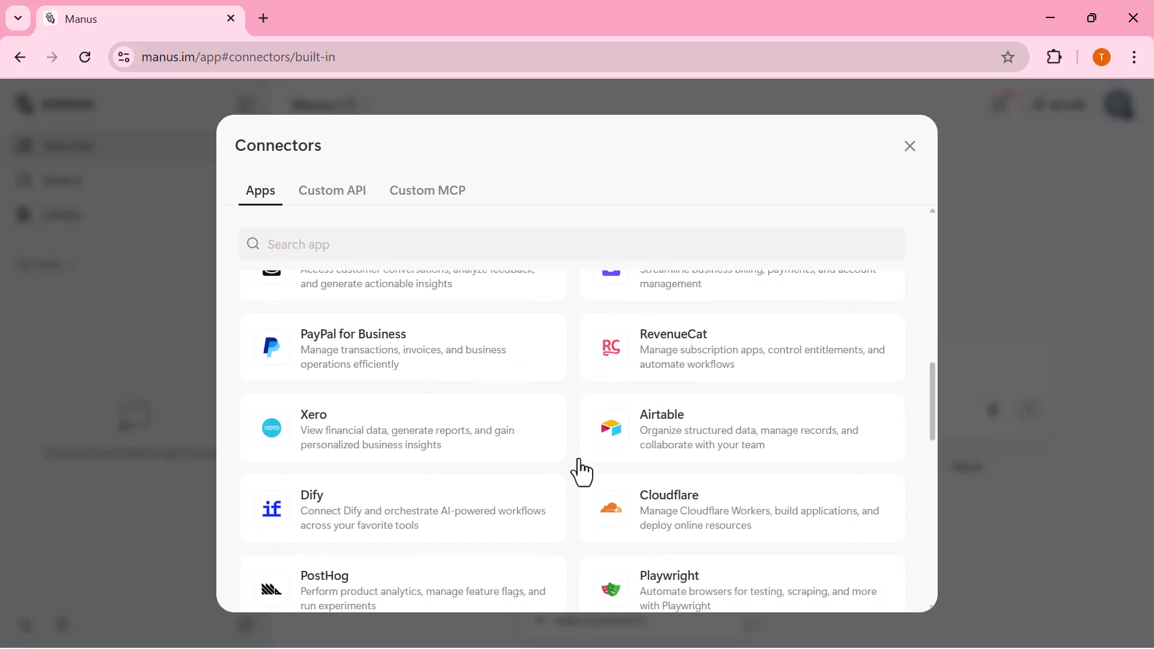
{"action": "scroll", "coordinate": [582, 471], "scroll_direction": "down", "scroll_amount": 5}
{"action": "scroll", "coordinate": [581, 472], "scroll_direction": "down", "scroll_amount": 5}
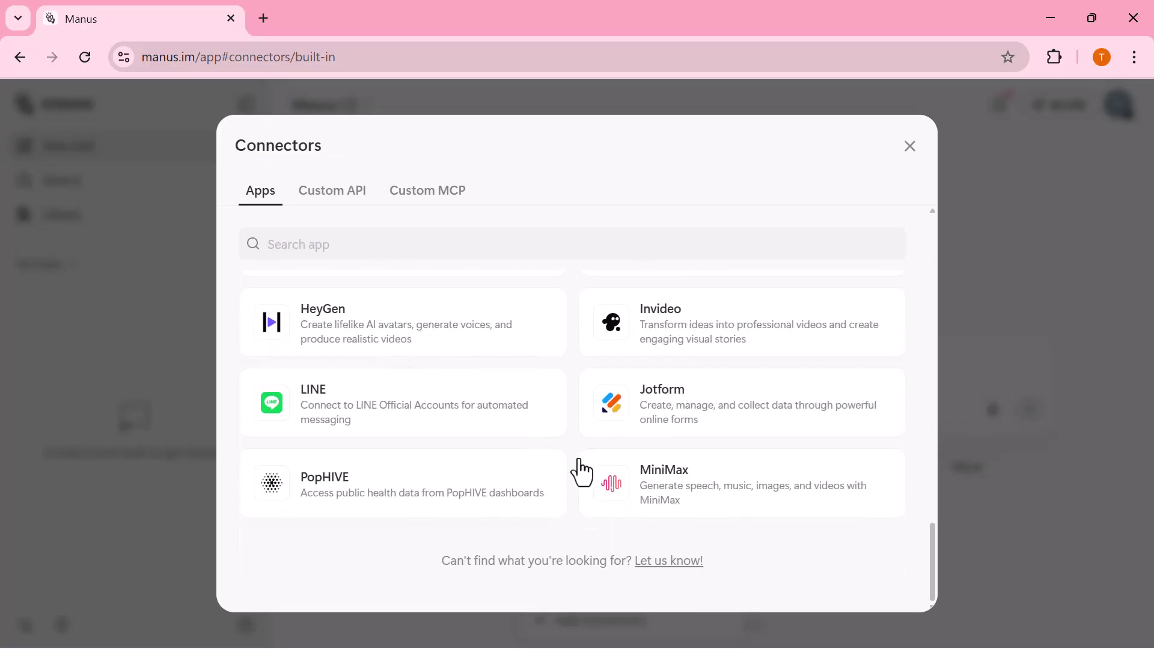
{"action": "scroll", "coordinate": [581, 471], "scroll_direction": "up", "scroll_amount": 5}
{"action": "scroll", "coordinate": [582, 471], "scroll_direction": "up", "scroll_amount": 5}
{"action": "scroll", "coordinate": [582, 472], "scroll_direction": "up", "scroll_amount": 5}
{"action": "scroll", "coordinate": [582, 472], "scroll_direction": "up", "scroll_amount": 4}
Go back to the home page and scroll down through the use-case gallery
{"action": "key", "text": "alt+Left"}
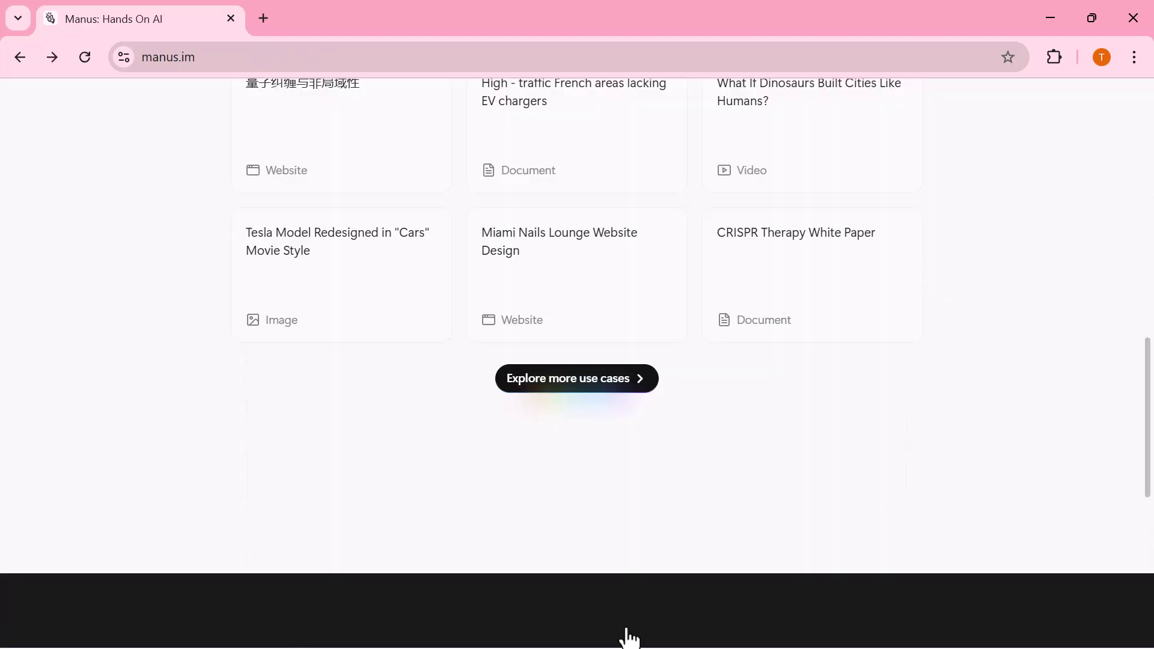
{"action": "scroll", "coordinate": [628, 637], "scroll_direction": "down", "scroll_amount": 3}
{"action": "scroll", "coordinate": [628, 637], "scroll_direction": "down", "scroll_amount": 2}
{"action": "scroll", "coordinate": [628, 637], "scroll_direction": "down", "scroll_amount": 2}
{"action": "scroll", "coordinate": [628, 637], "scroll_direction": "down", "scroll_amount": 1}
Scroll back to the top and sign in to Manus with Google
{"action": "scroll", "coordinate": [628, 637], "scroll_direction": "up", "scroll_amount": 5}
{"action": "scroll", "coordinate": [628, 637], "scroll_direction": "up", "scroll_amount": 2}
{"action": "scroll", "coordinate": [627, 637], "scroll_direction": "up", "scroll_amount": 4}
{"action": "scroll", "coordinate": [628, 636], "scroll_direction": "up", "scroll_amount": 1}
{"action": "scroll", "coordinate": [628, 637], "scroll_direction": "up", "scroll_amount": 5}
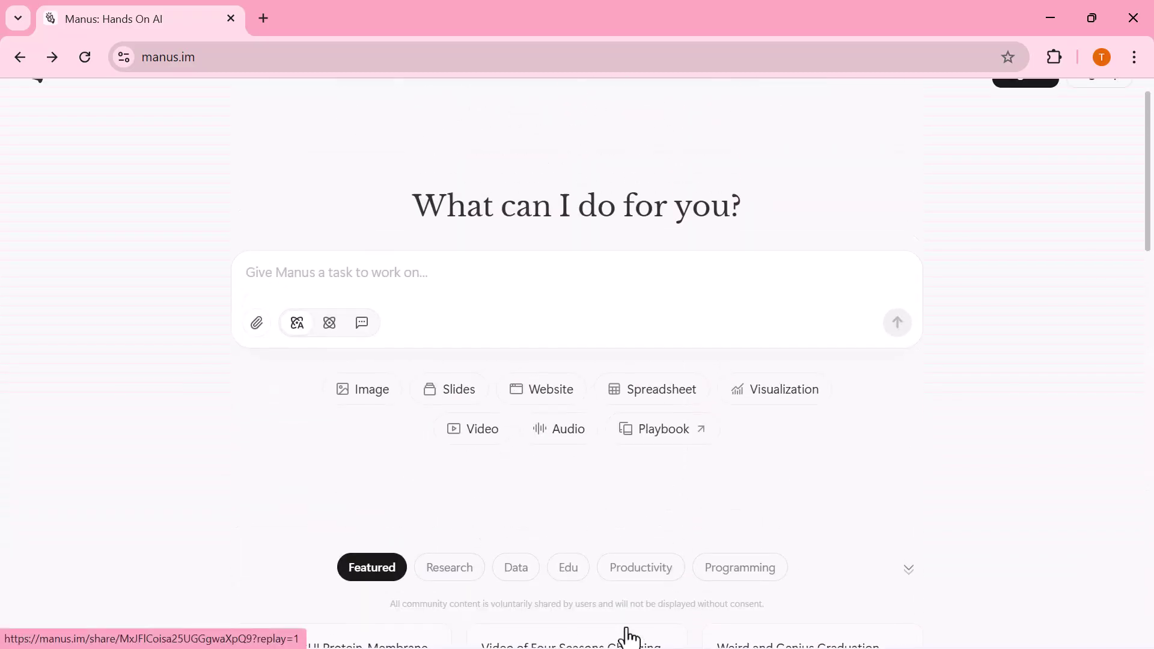
{"action": "scroll", "coordinate": [628, 637], "scroll_direction": "up", "scroll_amount": 1}
{"action": "left_click", "coordinate": [645, 332]}
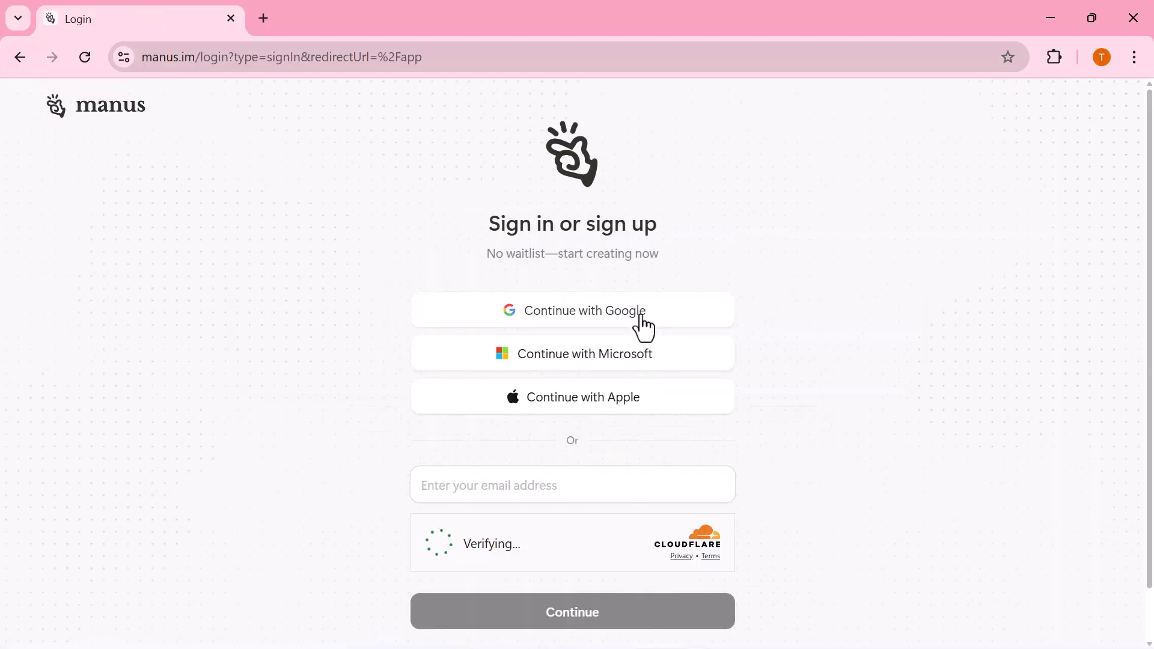
{"action": "left_click", "coordinate": [642, 319]}
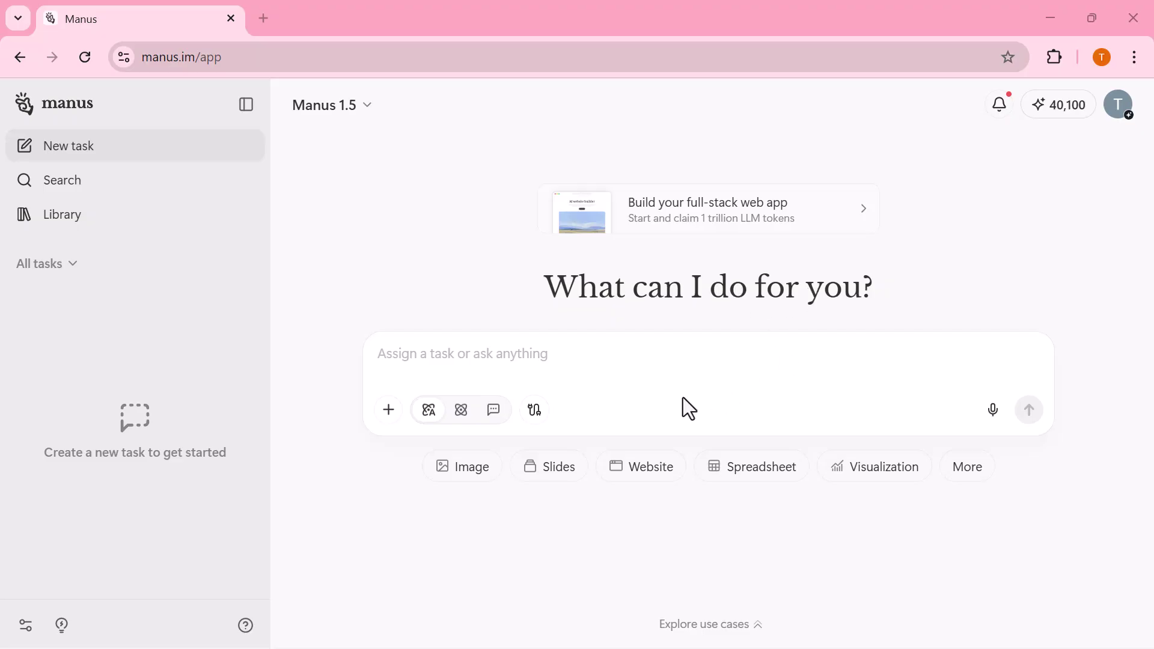
From the new-task workspace, open the Connectors catalog via Connect apps and Add connectors
{"action": "scroll", "coordinate": [682, 397], "scroll_direction": "down", "scroll_amount": 1}
{"action": "scroll", "coordinate": [683, 398], "scroll_direction": "down", "scroll_amount": 4}
{"action": "scroll", "coordinate": [682, 397], "scroll_direction": "down", "scroll_amount": 3}
{"action": "scroll", "coordinate": [683, 398], "scroll_direction": "down", "scroll_amount": 2}
{"action": "scroll", "coordinate": [683, 398], "scroll_direction": "down", "scroll_amount": 4}
{"action": "scroll", "coordinate": [608, 406], "scroll_direction": "up", "scroll_amount": 10}
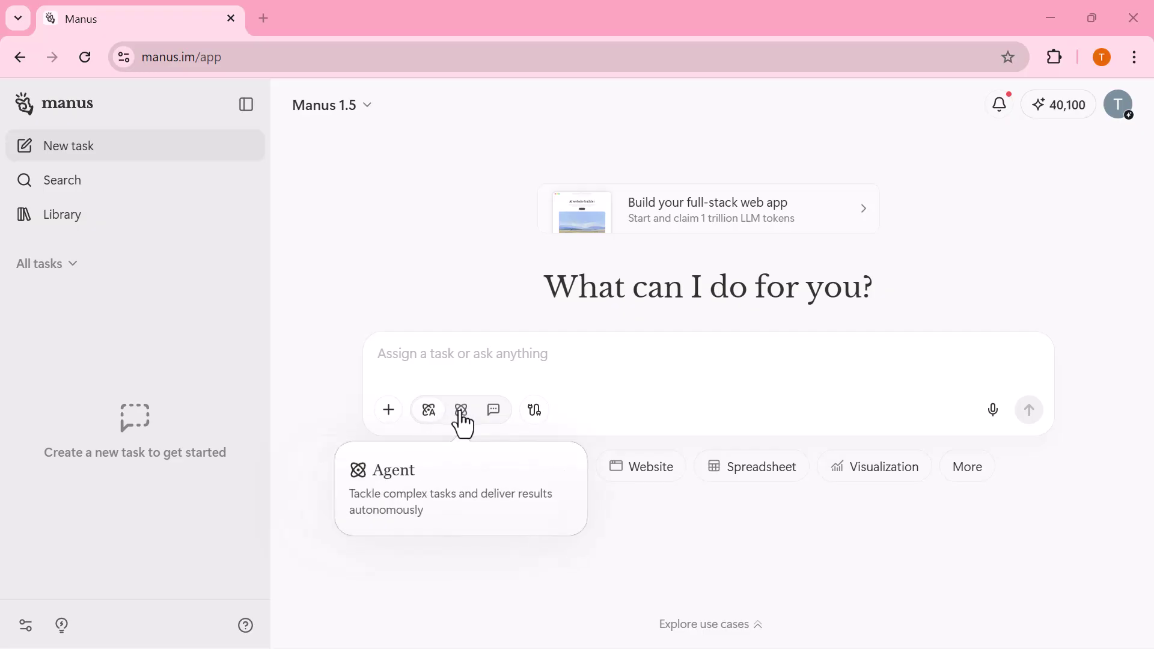
{"action": "left_click", "coordinate": [534, 411]}
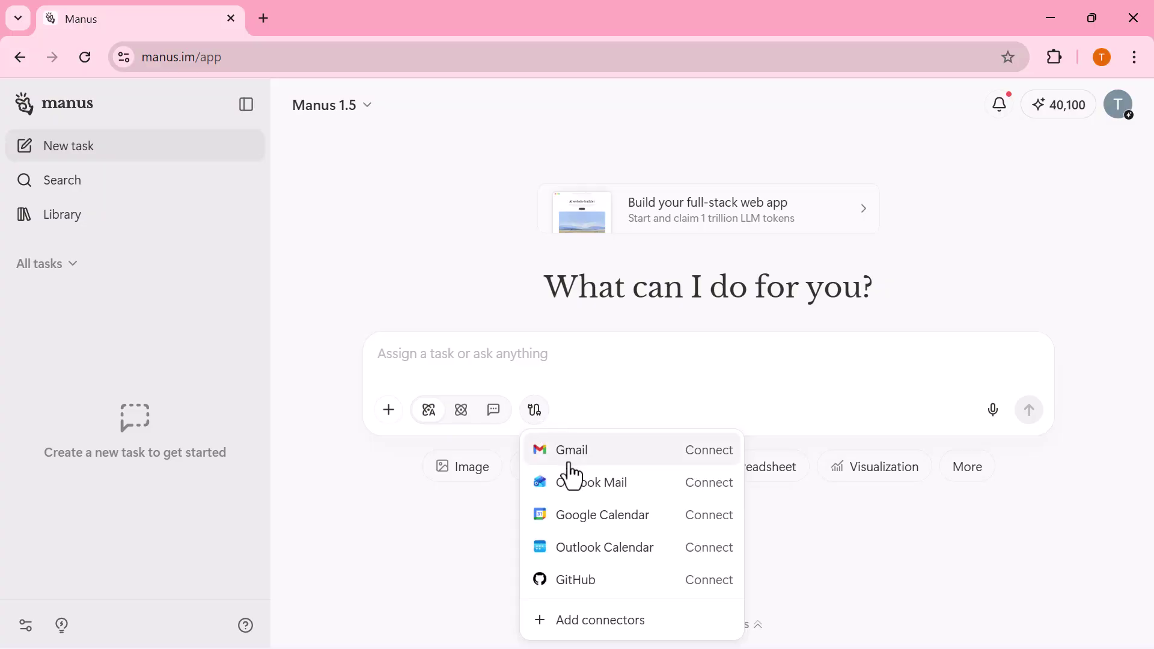
{"action": "left_click", "coordinate": [548, 628]}
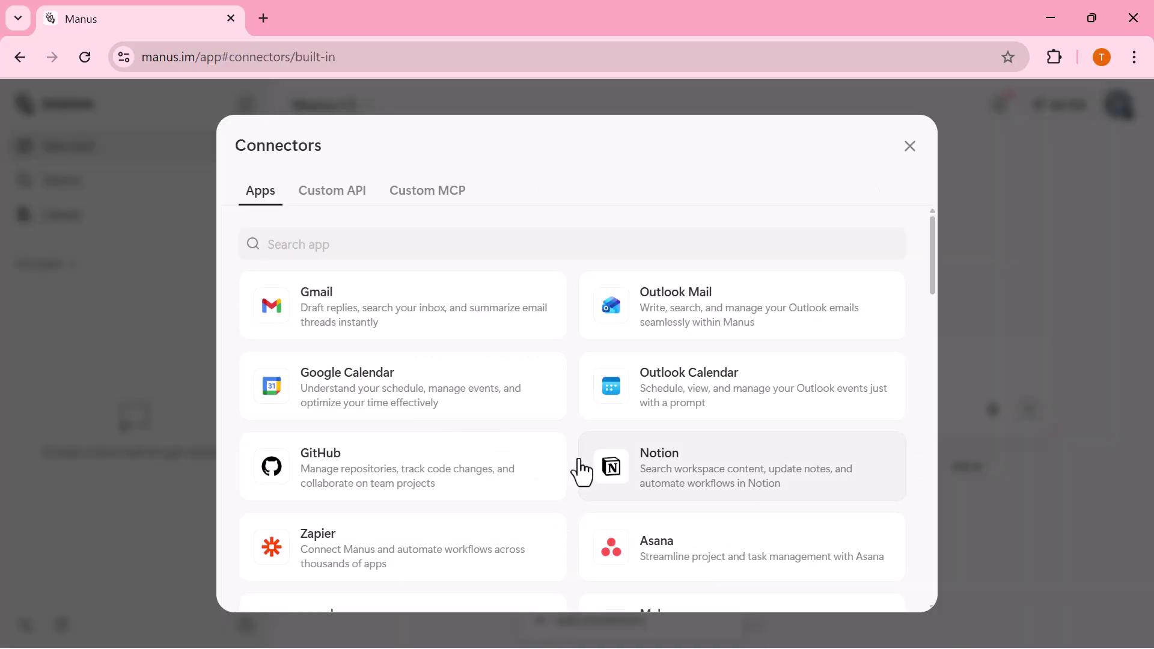
{"action": "scroll", "coordinate": [582, 472], "scroll_direction": "down", "scroll_amount": 1}
{"action": "scroll", "coordinate": [582, 472], "scroll_direction": "down", "scroll_amount": 1}
{"action": "scroll", "coordinate": [581, 472], "scroll_direction": "down", "scroll_amount": 1}
{"action": "scroll", "coordinate": [581, 471], "scroll_direction": "down", "scroll_amount": 1}
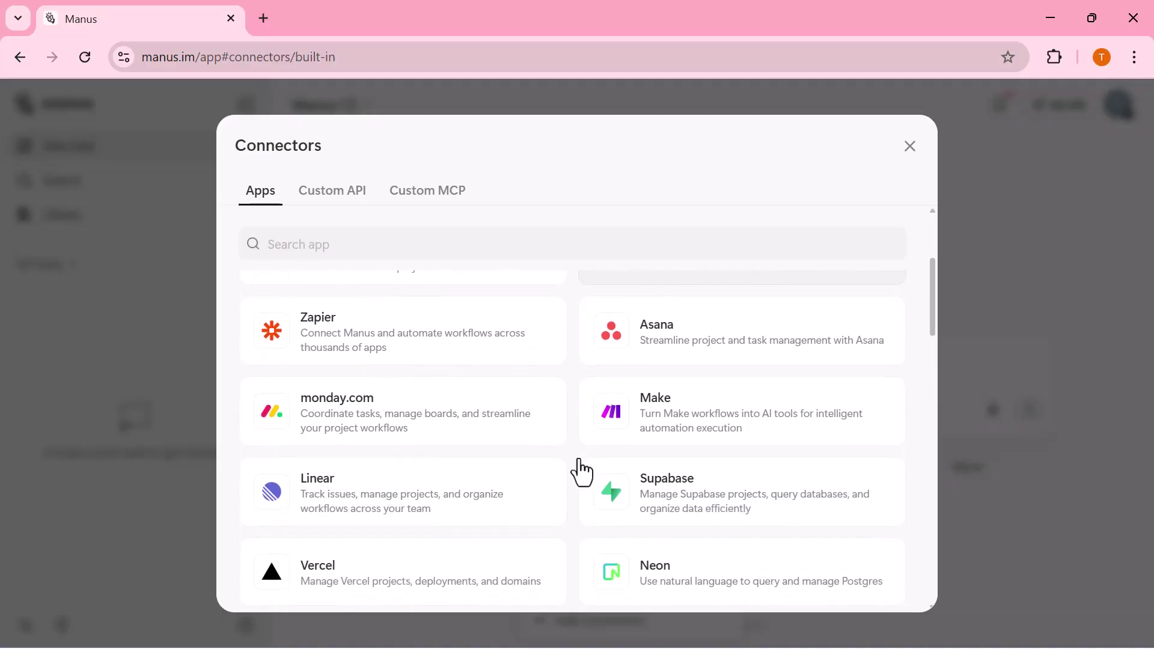
{"action": "scroll", "coordinate": [581, 472], "scroll_direction": "down", "scroll_amount": 1}
{"action": "scroll", "coordinate": [582, 471], "scroll_direction": "down", "scroll_amount": 2}
{"action": "scroll", "coordinate": [582, 471], "scroll_direction": "down", "scroll_amount": 2}
{"action": "scroll", "coordinate": [582, 471], "scroll_direction": "down", "scroll_amount": 4}
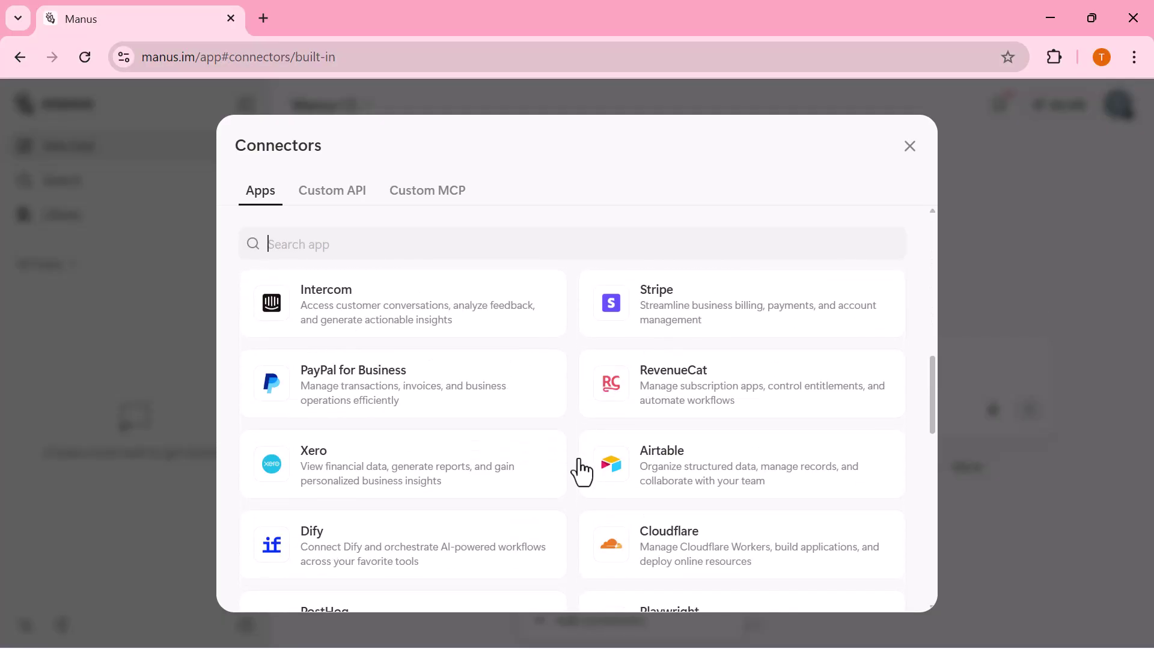
{"action": "scroll", "coordinate": [582, 471], "scroll_direction": "down", "scroll_amount": 1}
{"action": "scroll", "coordinate": [581, 472], "scroll_direction": "down", "scroll_amount": 1}
{"action": "scroll", "coordinate": [581, 472], "scroll_direction": "down", "scroll_amount": 3}
{"action": "scroll", "coordinate": [582, 472], "scroll_direction": "down", "scroll_amount": 3}
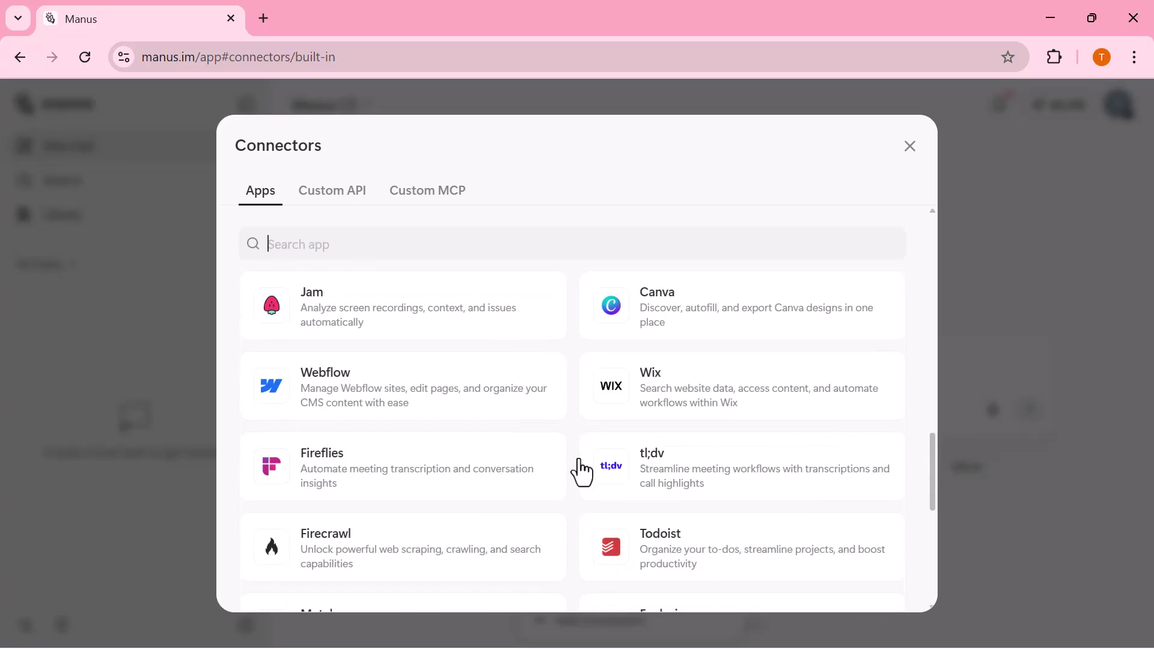
{"action": "scroll", "coordinate": [582, 472], "scroll_direction": "down", "scroll_amount": 1}
{"action": "scroll", "coordinate": [582, 472], "scroll_direction": "down", "scroll_amount": 1}
{"action": "scroll", "coordinate": [582, 471], "scroll_direction": "down", "scroll_amount": 5}
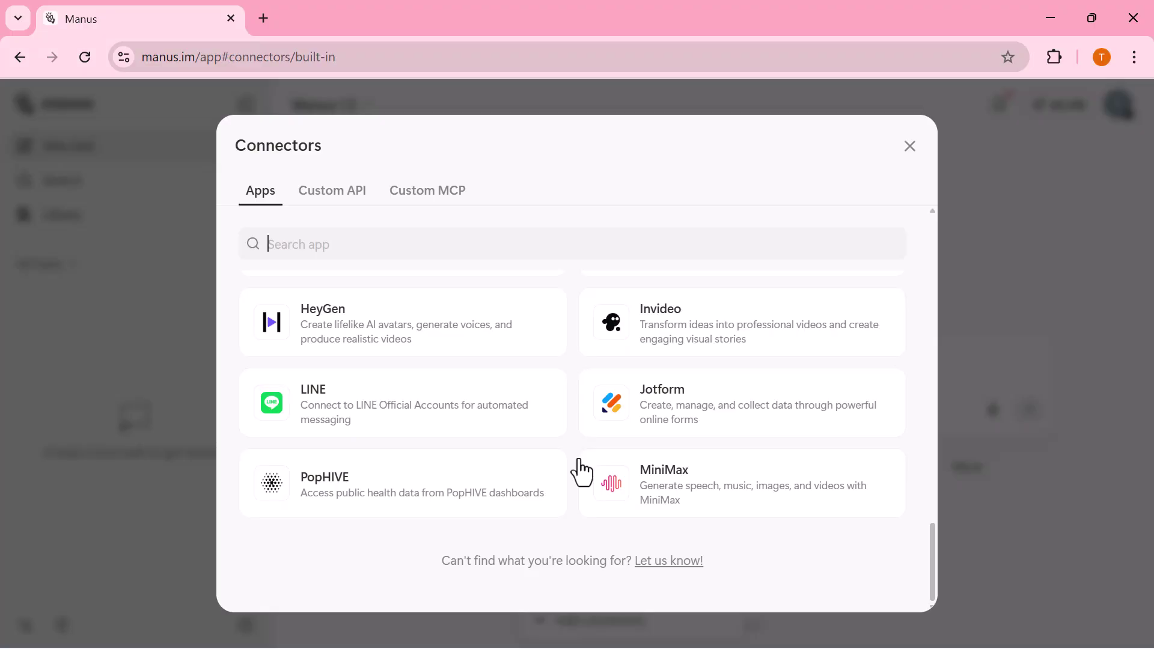
{"action": "scroll", "coordinate": [581, 471], "scroll_direction": "up", "scroll_amount": 3}
{"action": "scroll", "coordinate": [582, 472], "scroll_direction": "up", "scroll_amount": 3}
{"action": "scroll", "coordinate": [582, 472], "scroll_direction": "up", "scroll_amount": 1}
{"action": "scroll", "coordinate": [582, 472], "scroll_direction": "up", "scroll_amount": 8}
{"action": "scroll", "coordinate": [581, 472], "scroll_direction": "up", "scroll_amount": 2}
{"action": "scroll", "coordinate": [581, 472], "scroll_direction": "up", "scroll_amount": 2}
{"action": "scroll", "coordinate": [581, 471], "scroll_direction": "up", "scroll_amount": 5}
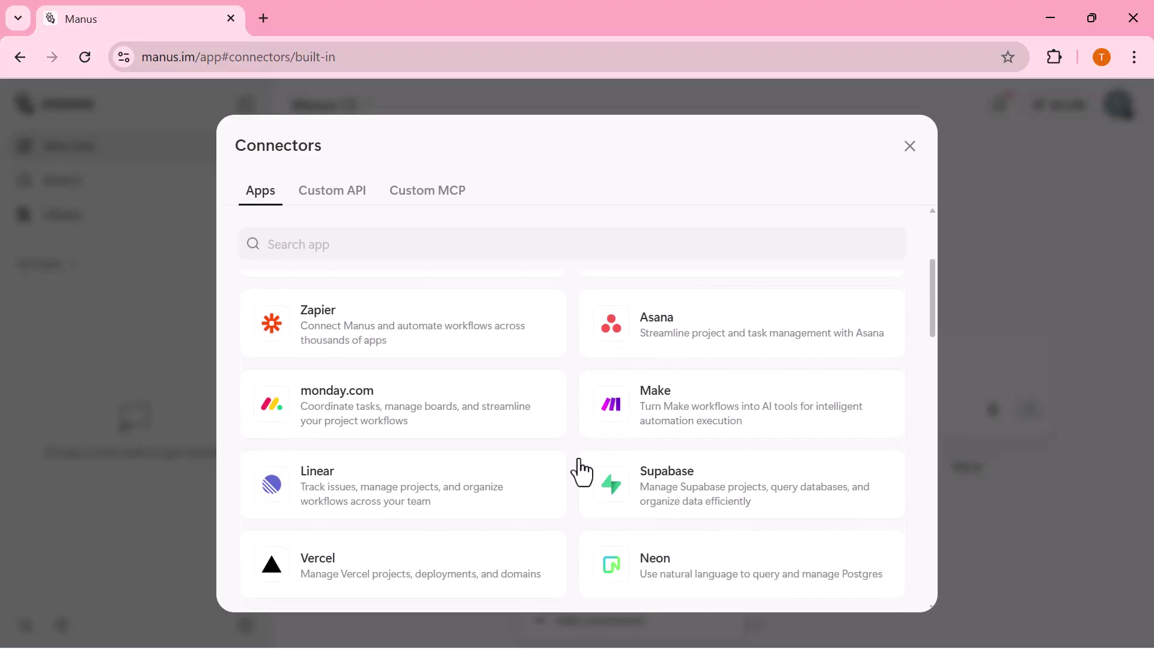
{"action": "scroll", "coordinate": [582, 471], "scroll_direction": "up", "scroll_amount": 1}
{"action": "scroll", "coordinate": [580, 471], "scroll_direction": "up", "scroll_amount": 1}
{"action": "scroll", "coordinate": [577, 492], "scroll_direction": "up", "scroll_amount": 2}
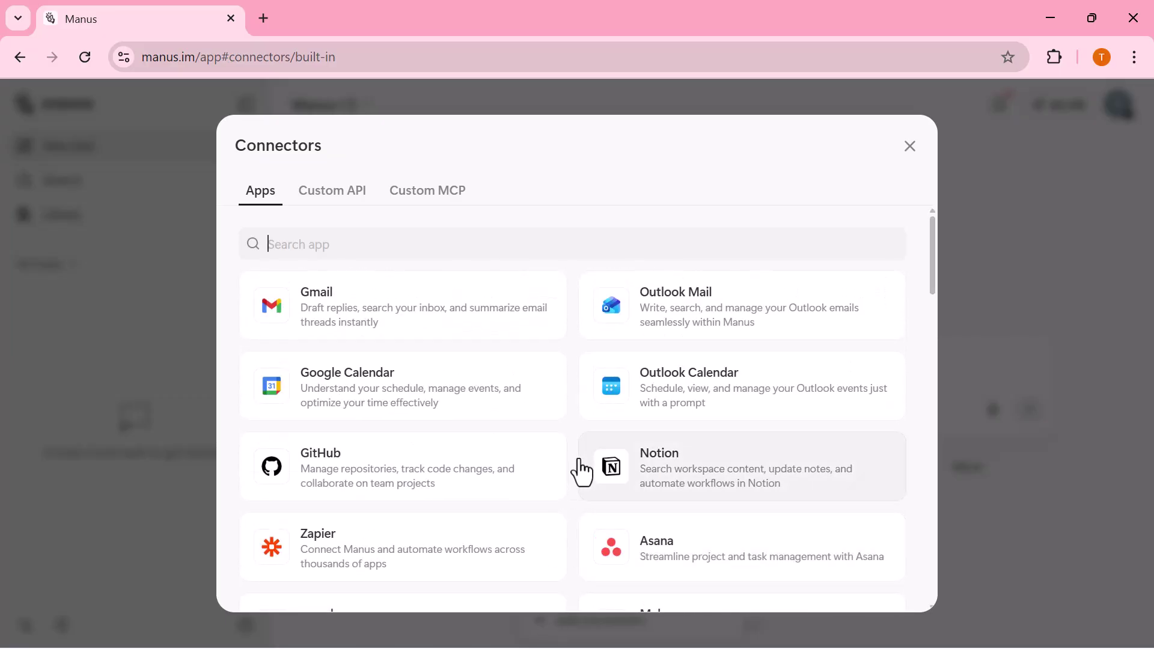
{"action": "scroll", "coordinate": [581, 472], "scroll_direction": "down", "scroll_amount": 2}
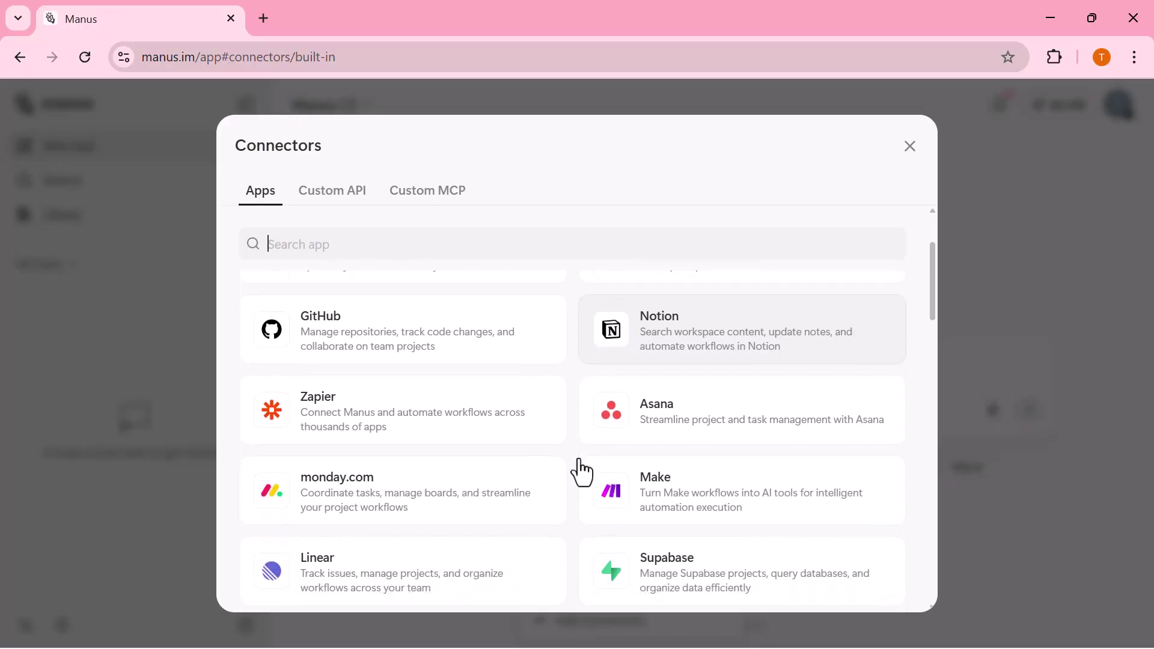
{"action": "scroll", "coordinate": [582, 472], "scroll_direction": "down", "scroll_amount": 2}
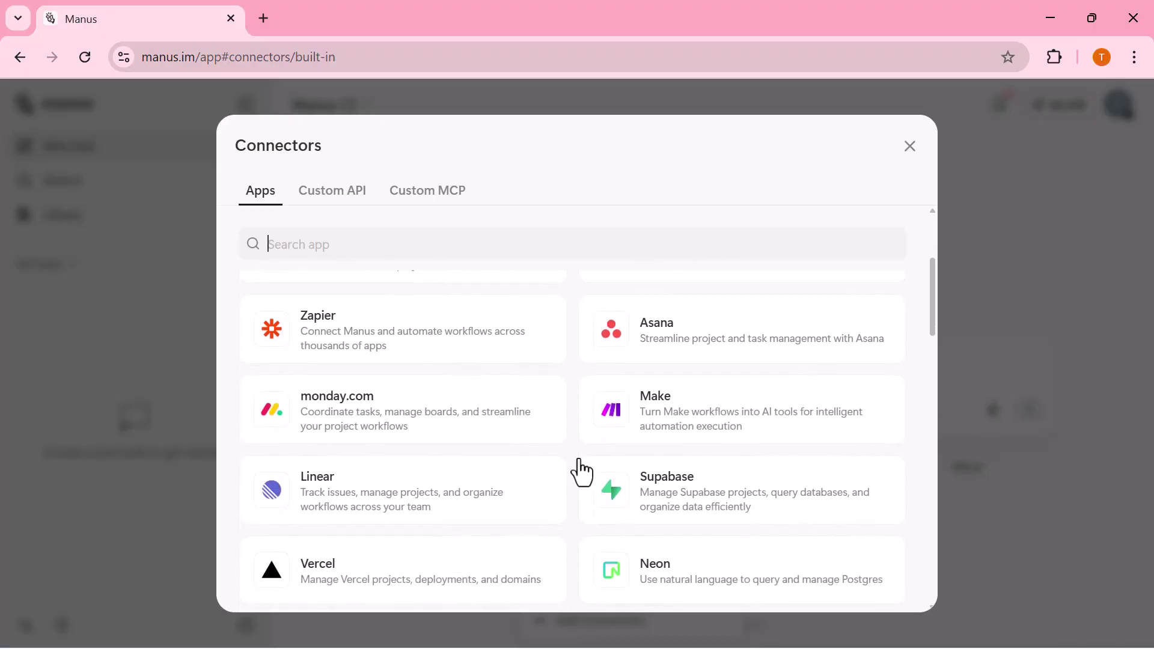
{"action": "scroll", "coordinate": [581, 472], "scroll_direction": "down", "scroll_amount": 3}
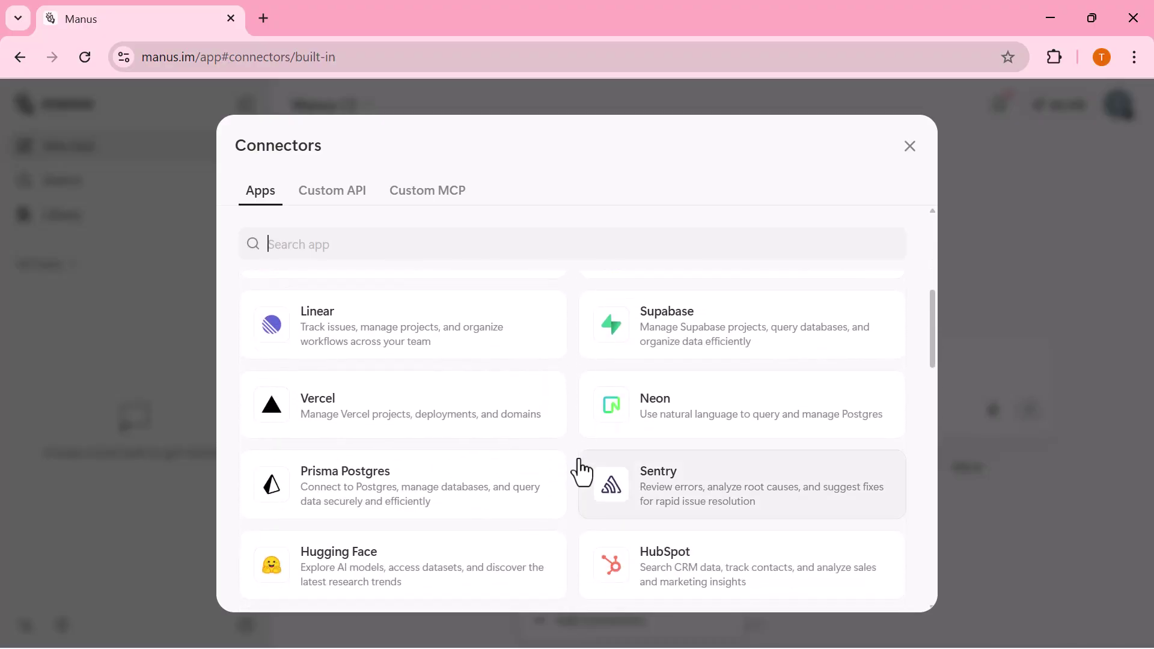
{"action": "scroll", "coordinate": [581, 471], "scroll_direction": "down", "scroll_amount": 2}
{"action": "scroll", "coordinate": [581, 471], "scroll_direction": "down", "scroll_amount": 4}
{"action": "scroll", "coordinate": [582, 472], "scroll_direction": "up", "scroll_amount": 10}
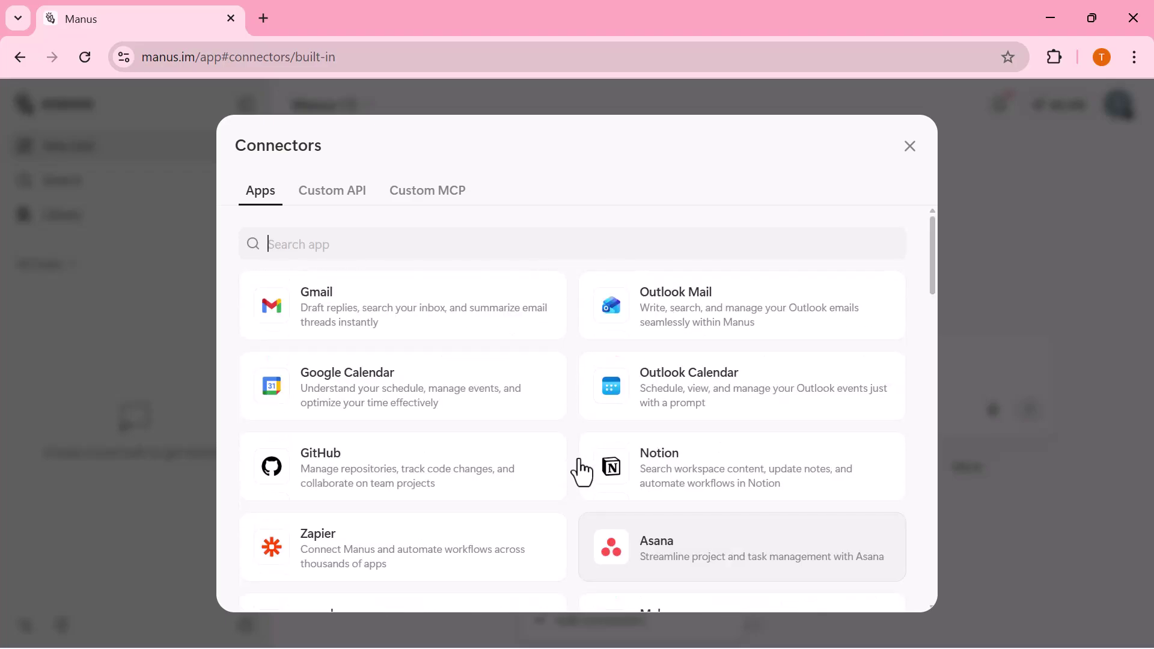
Add Gmail to a new task and send 'scan my last 20 emails and instantly generate a to -do list'
{"action": "left_click", "coordinate": [382, 314]}
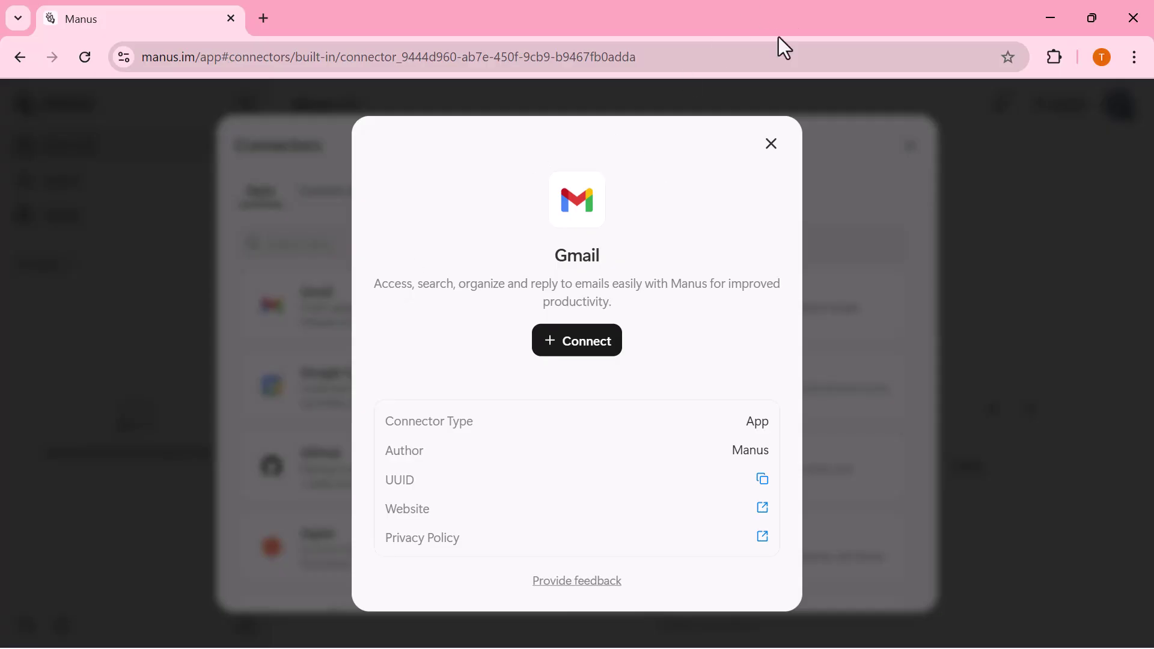
{"action": "left_click", "coordinate": [568, 338]}
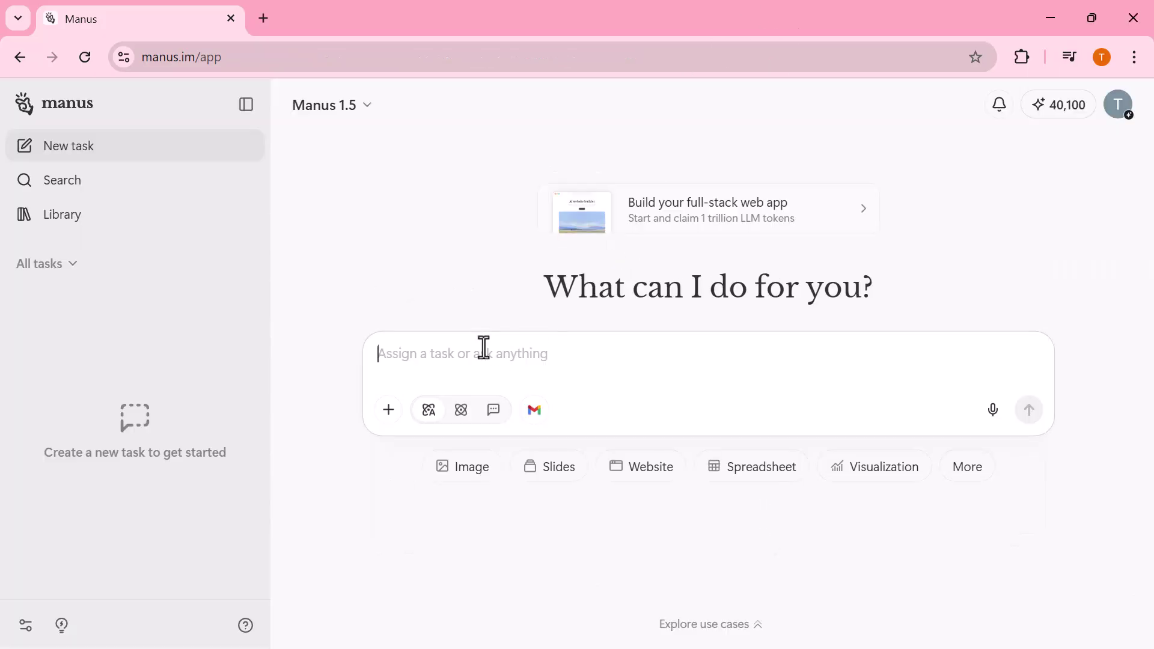
{"action": "type", "text": "scan "}
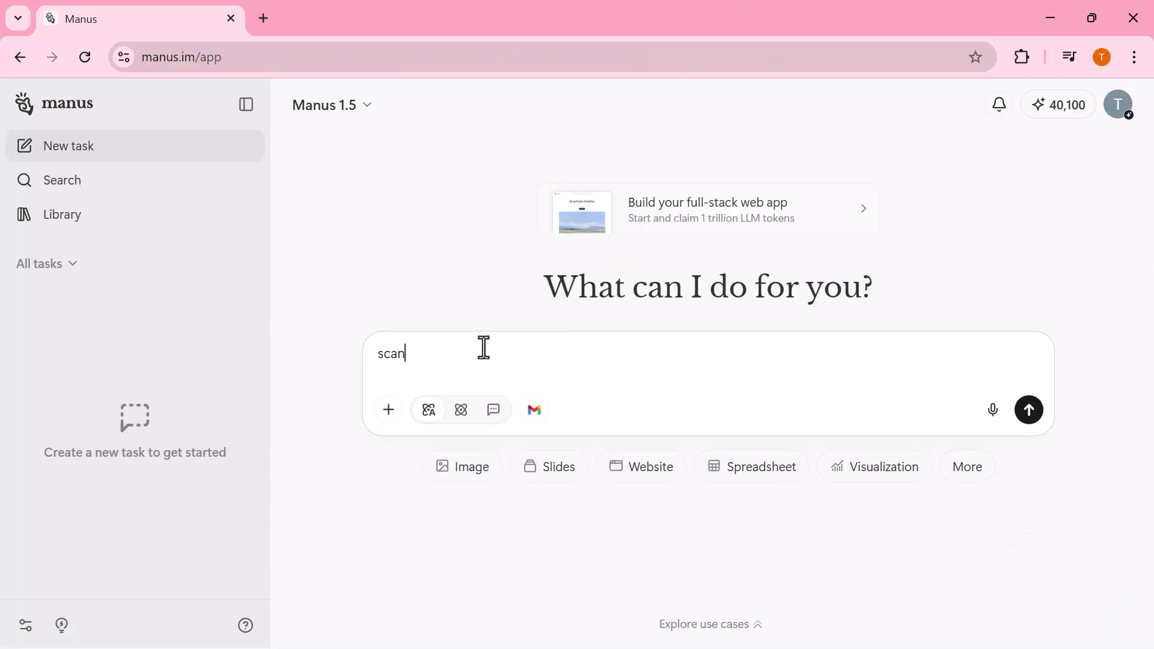
{"action": "type", "text": "my last 20 emails and instantly generate a to -do list"}
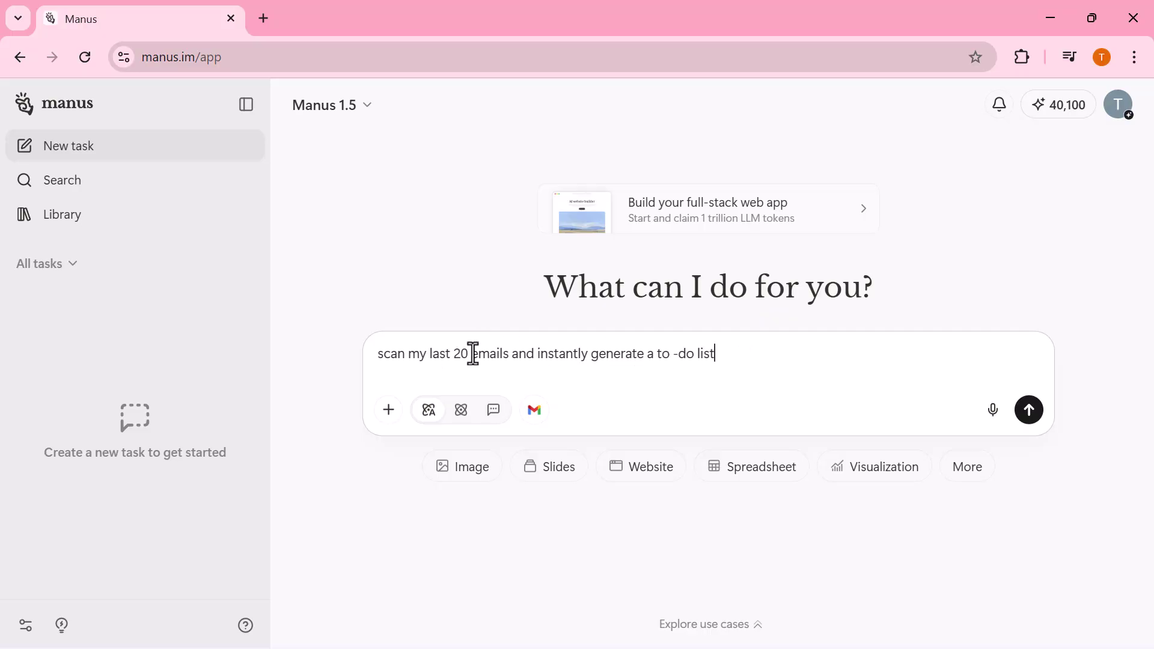
{"action": "left_click", "coordinate": [1028, 411]}
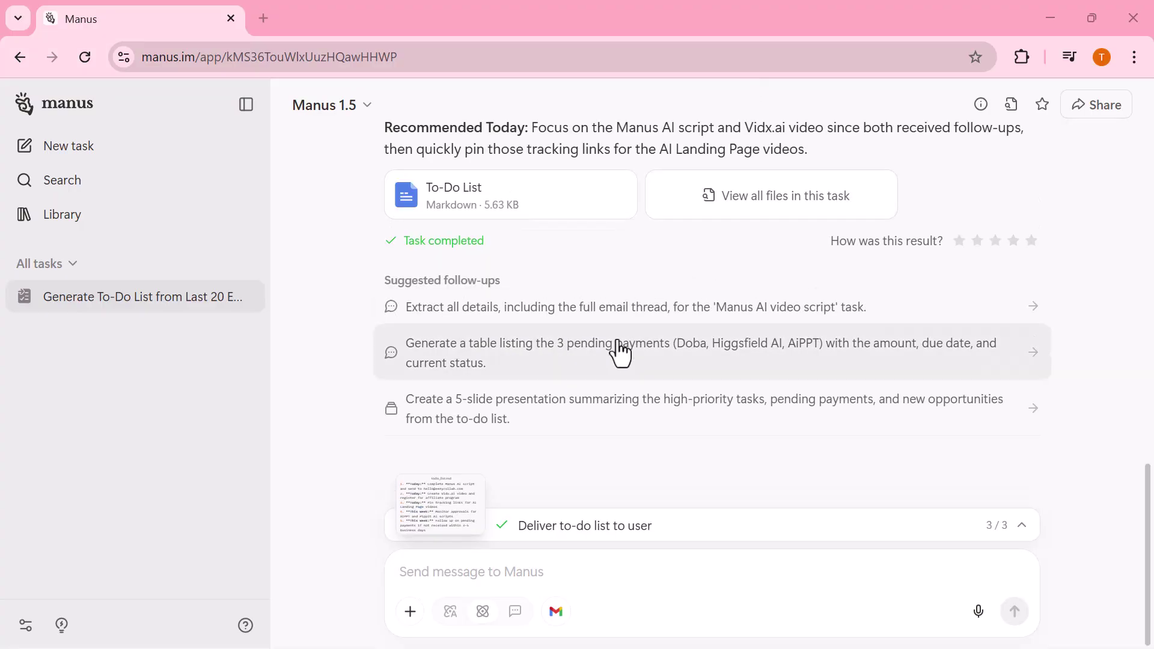
Scroll back through the finished email task's reply to find the To-Do List file
{"action": "scroll", "coordinate": [619, 352], "scroll_direction": "up", "scroll_amount": 1}
{"action": "scroll", "coordinate": [619, 352], "scroll_direction": "up", "scroll_amount": 1}
{"action": "scroll", "coordinate": [619, 351], "scroll_direction": "up", "scroll_amount": 2}
{"action": "scroll", "coordinate": [619, 351], "scroll_direction": "up", "scroll_amount": 3}
{"action": "scroll", "coordinate": [619, 351], "scroll_direction": "up", "scroll_amount": 1}
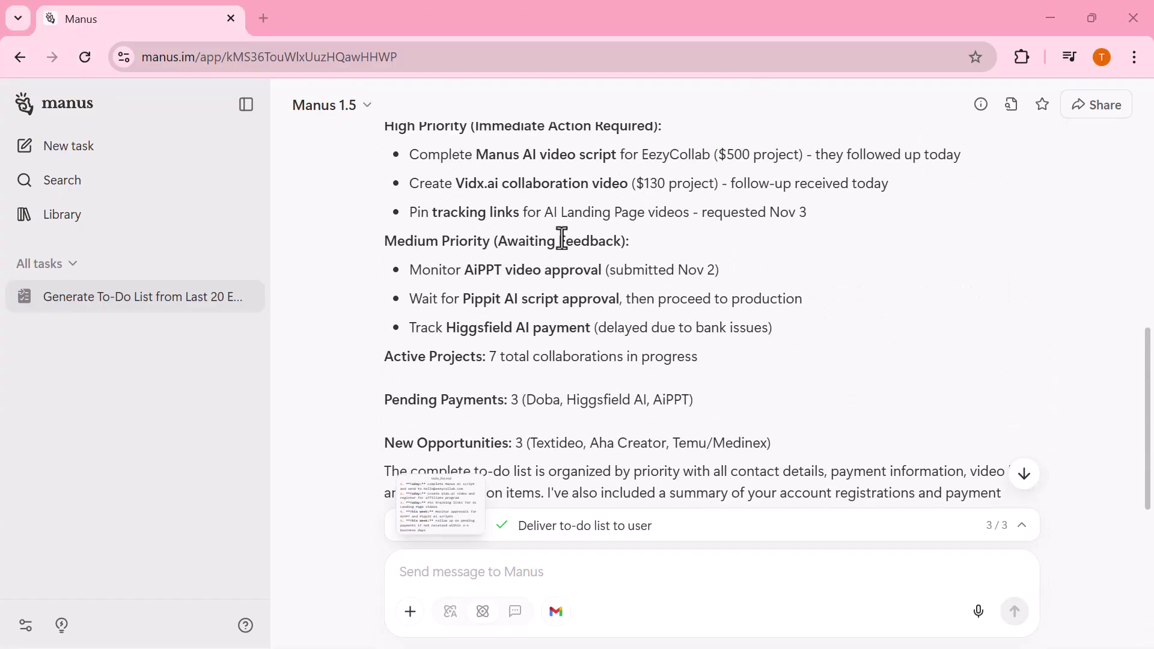
{"action": "scroll", "coordinate": [586, 218], "scroll_direction": "up", "scroll_amount": 5}
{"action": "scroll", "coordinate": [586, 217], "scroll_direction": "down", "scroll_amount": 10}
Open the generated To-Do List file and scroll through its items
{"action": "left_click", "coordinate": [622, 202]}
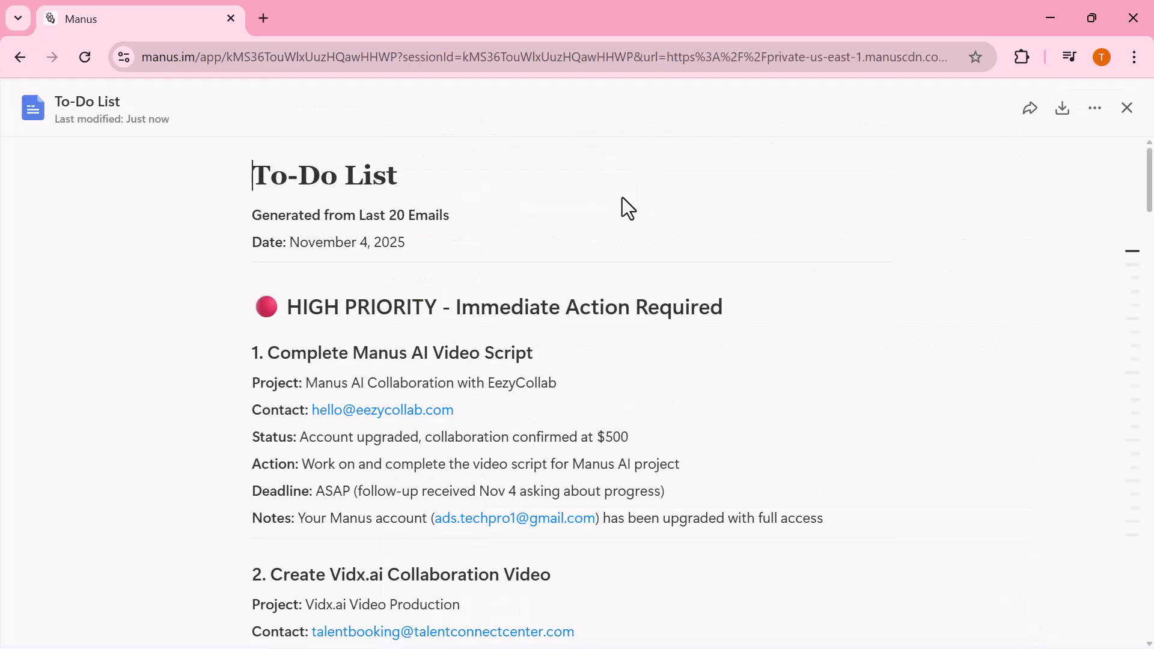
{"action": "scroll", "coordinate": [601, 328], "scroll_direction": "down", "scroll_amount": 2}
{"action": "scroll", "coordinate": [601, 328], "scroll_direction": "down", "scroll_amount": 5}
{"action": "scroll", "coordinate": [601, 328], "scroll_direction": "down", "scroll_amount": 5}
{"action": "scroll", "coordinate": [601, 328], "scroll_direction": "down", "scroll_amount": 5}
{"action": "scroll", "coordinate": [601, 328], "scroll_direction": "up", "scroll_amount": 5}
{"action": "scroll", "coordinate": [601, 328], "scroll_direction": "up", "scroll_amount": 10}
Reopen the To-Do List from the task's files and read it through to the end
{"action": "left_click", "coordinate": [22, 64]}
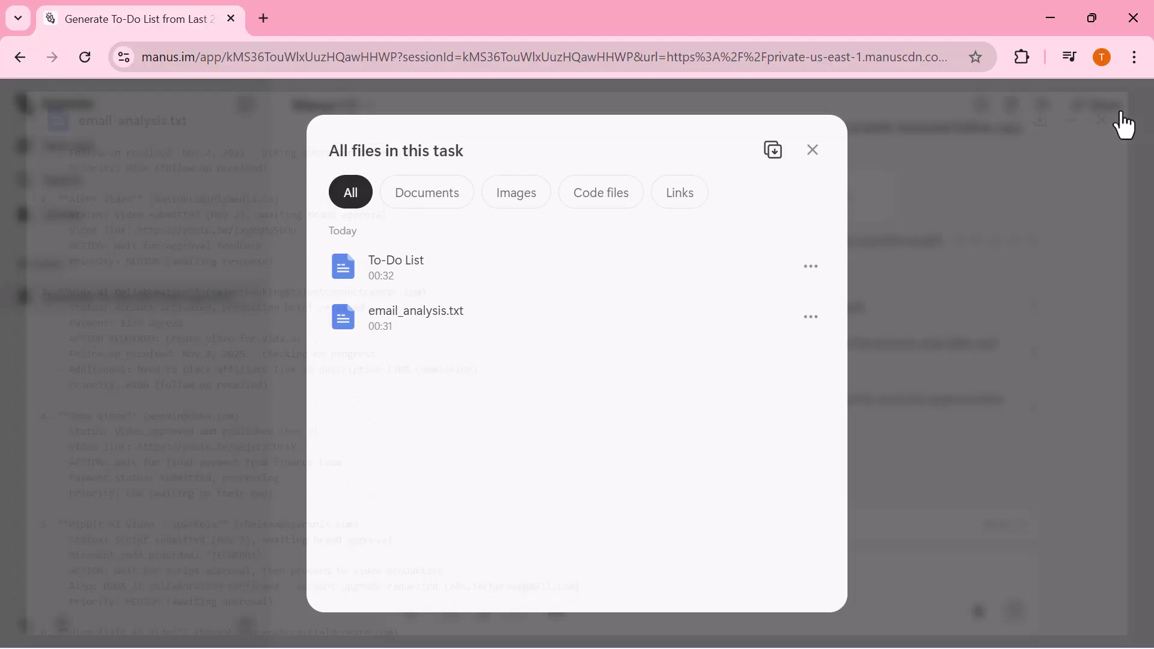
{"action": "left_click", "coordinate": [410, 270]}
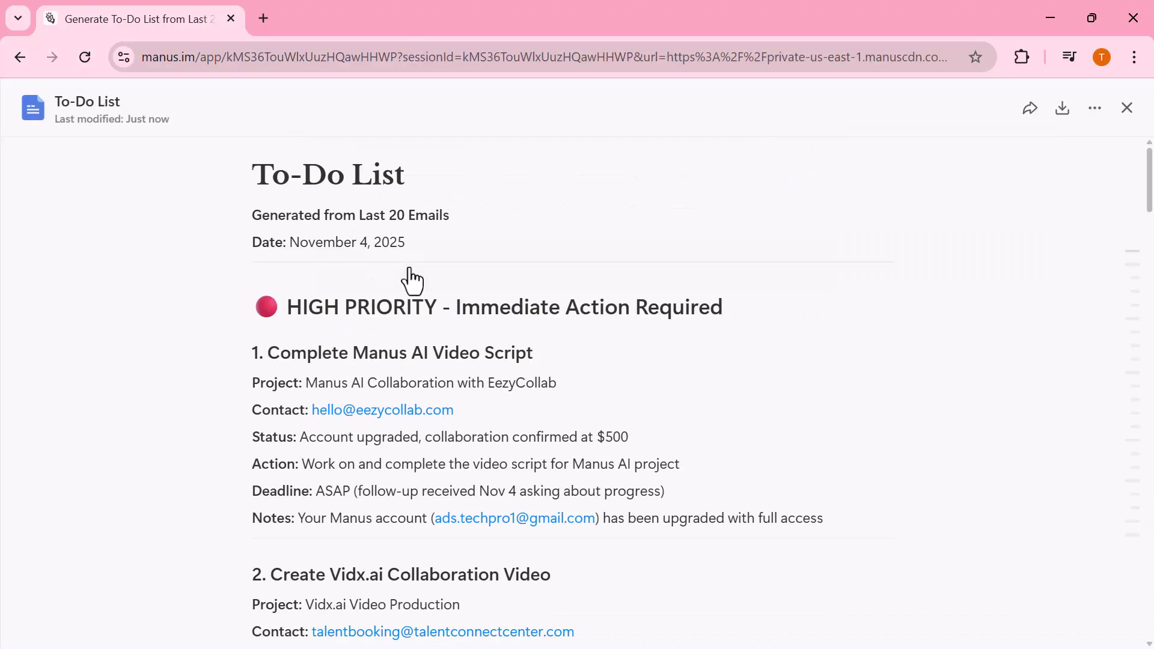
{"action": "scroll", "coordinate": [410, 279], "scroll_direction": "down", "scroll_amount": 9}
{"action": "scroll", "coordinate": [410, 279], "scroll_direction": "down", "scroll_amount": 4}
{"action": "scroll", "coordinate": [411, 280], "scroll_direction": "down", "scroll_amount": 15}
{"action": "scroll", "coordinate": [410, 279], "scroll_direction": "down", "scroll_amount": 5}
{"action": "scroll", "coordinate": [410, 279], "scroll_direction": "down", "scroll_amount": 8}
{"action": "scroll", "coordinate": [411, 279], "scroll_direction": "down", "scroll_amount": 7}
{"action": "scroll", "coordinate": [410, 280], "scroll_direction": "down", "scroll_amount": 3}
{"action": "scroll", "coordinate": [410, 279], "scroll_direction": "down", "scroll_amount": 3}
{"action": "scroll", "coordinate": [410, 279], "scroll_direction": "up", "scroll_amount": 10}
{"action": "scroll", "coordinate": [479, 278], "scroll_direction": "up", "scroll_amount": 1}
Close the To-Do List preview, authorize Notion, and send the Notion connector test prompt
{"action": "left_click", "coordinate": [1126, 108]}
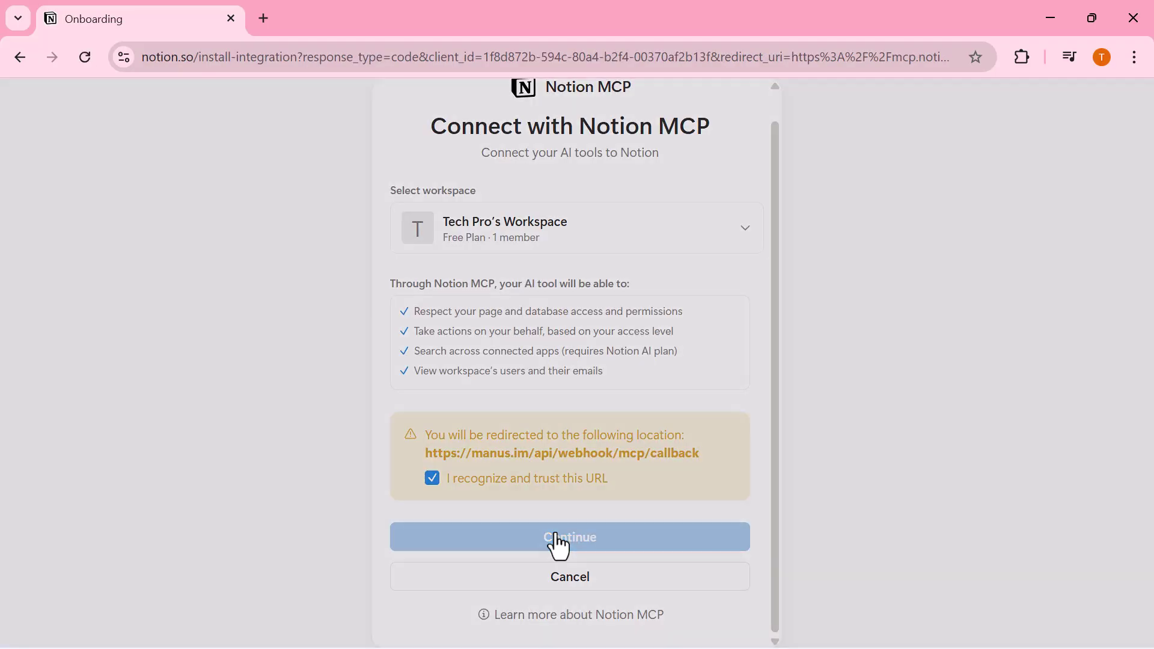
{"action": "left_click", "coordinate": [556, 543]}
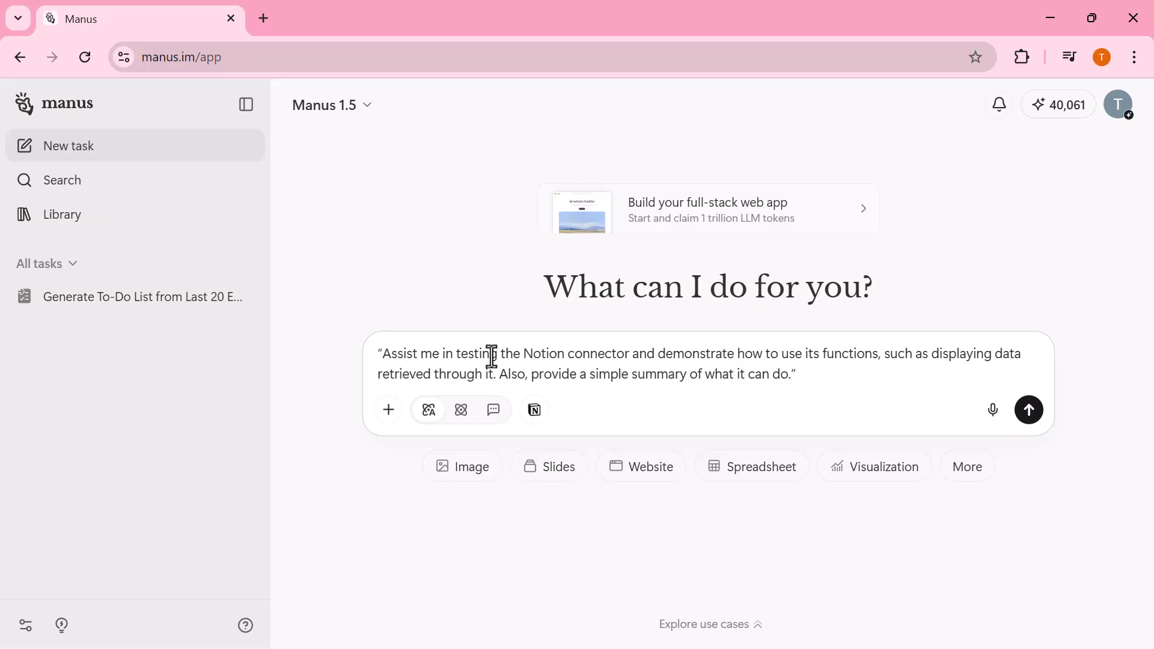
{"action": "left_click", "coordinate": [1028, 410]}
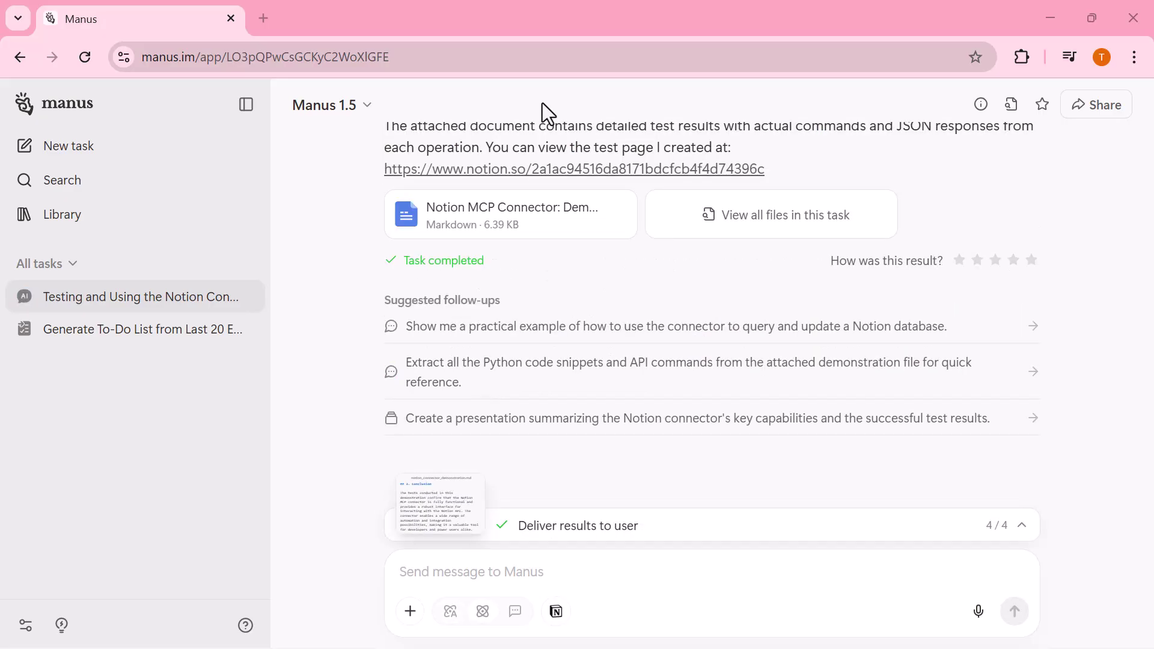
Scroll through the Notion test's Test Results Summary and Key Capabilities in the chat
{"action": "scroll", "coordinate": [558, 261], "scroll_direction": "up", "scroll_amount": 5}
{"action": "scroll", "coordinate": [558, 261], "scroll_direction": "up", "scroll_amount": 2}
{"action": "scroll", "coordinate": [558, 261], "scroll_direction": "up", "scroll_amount": 5}
{"action": "scroll", "coordinate": [558, 261], "scroll_direction": "up", "scroll_amount": 5}
{"action": "scroll", "coordinate": [558, 261], "scroll_direction": "up", "scroll_amount": 4}
{"action": "scroll", "coordinate": [558, 261], "scroll_direction": "down", "scroll_amount": 4}
{"action": "scroll", "coordinate": [557, 261], "scroll_direction": "down", "scroll_amount": 6}
{"action": "scroll", "coordinate": [558, 260], "scroll_direction": "down", "scroll_amount": 5}
{"action": "scroll", "coordinate": [558, 260], "scroll_direction": "down", "scroll_amount": 3}
{"action": "scroll", "coordinate": [557, 260], "scroll_direction": "down", "scroll_amount": 3}
{"action": "scroll", "coordinate": [558, 261], "scroll_direction": "down", "scroll_amount": 1}
{"action": "scroll", "coordinate": [558, 260], "scroll_direction": "up", "scroll_amount": 1}
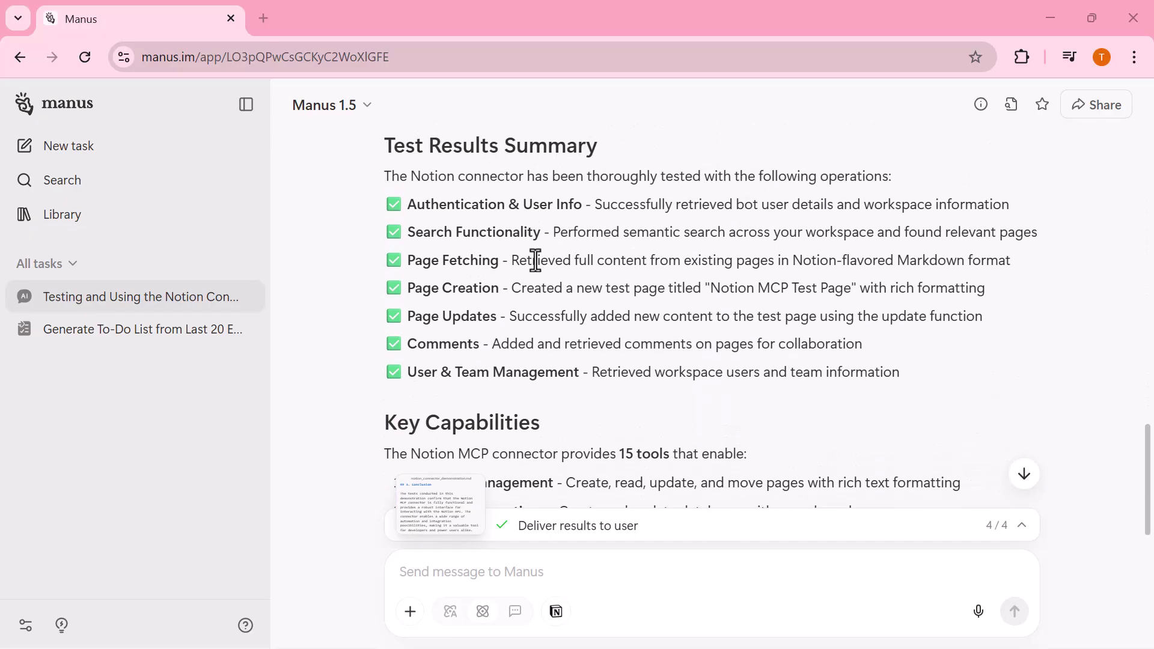
{"action": "scroll", "coordinate": [533, 260], "scroll_direction": "down", "scroll_amount": 2}
{"action": "scroll", "coordinate": [534, 260], "scroll_direction": "down", "scroll_amount": 2}
{"action": "scroll", "coordinate": [535, 260], "scroll_direction": "down", "scroll_amount": 2}
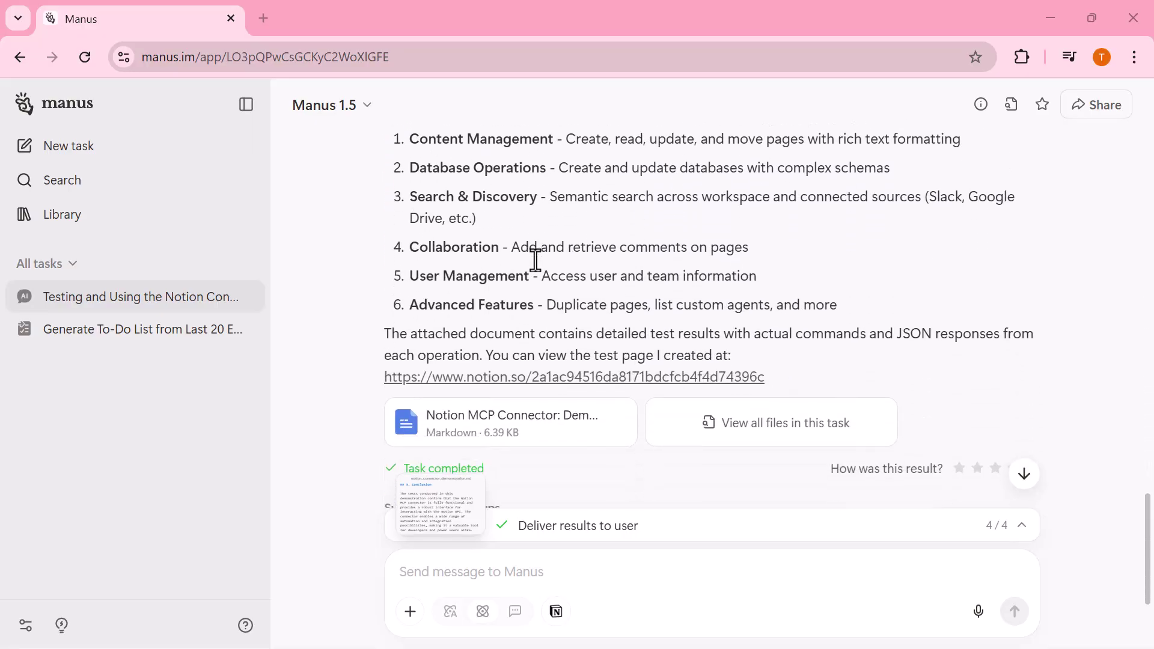
{"action": "scroll", "coordinate": [535, 260], "scroll_direction": "down", "scroll_amount": 3}
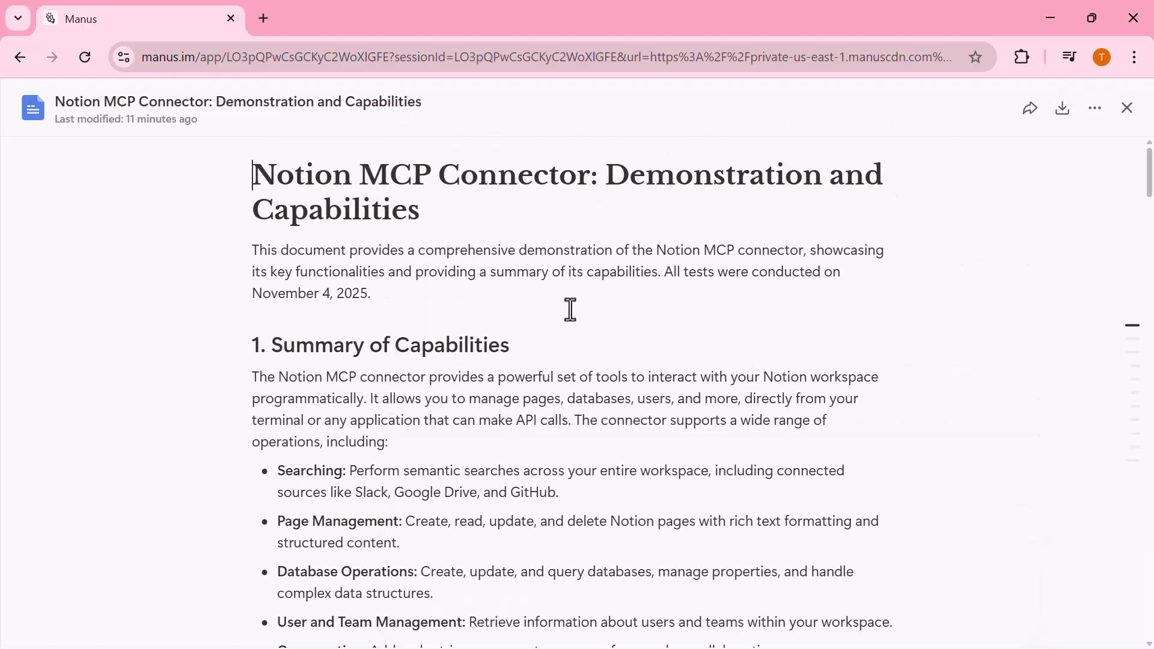
{"action": "scroll", "coordinate": [570, 309], "scroll_direction": "down", "scroll_amount": 3}
{"action": "scroll", "coordinate": [569, 309], "scroll_direction": "down", "scroll_amount": 5}
{"action": "scroll", "coordinate": [569, 310], "scroll_direction": "down", "scroll_amount": 6}
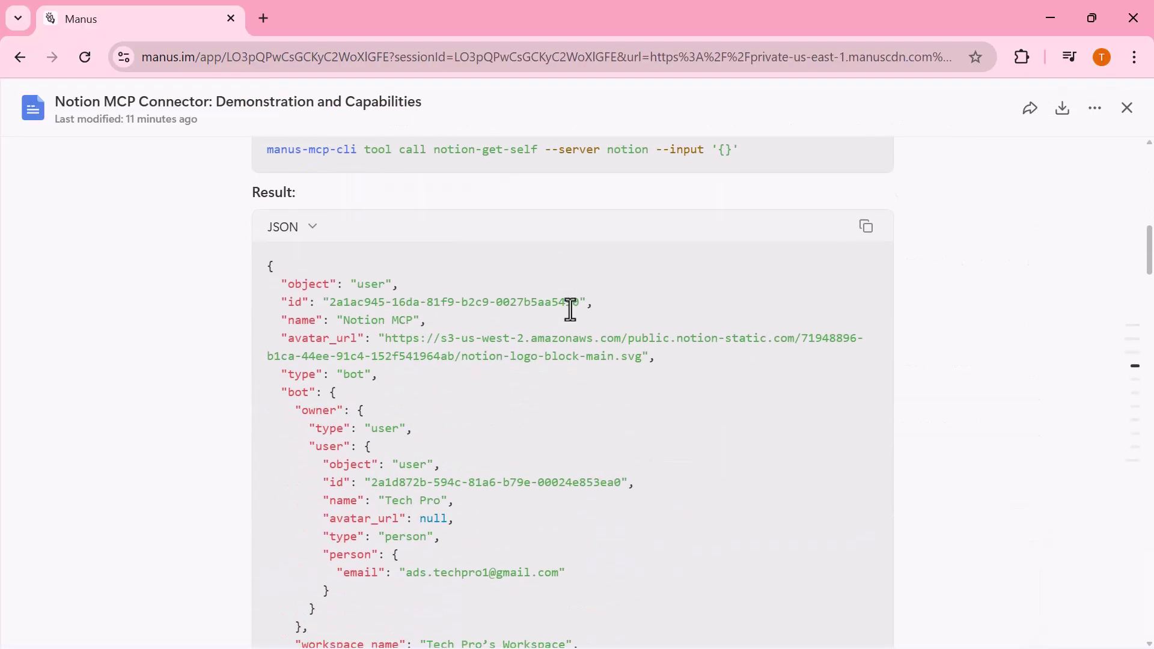
{"action": "scroll", "coordinate": [570, 310], "scroll_direction": "down", "scroll_amount": 9}
{"action": "scroll", "coordinate": [570, 310], "scroll_direction": "down", "scroll_amount": 5}
{"action": "scroll", "coordinate": [570, 309], "scroll_direction": "down", "scroll_amount": 6}
{"action": "scroll", "coordinate": [570, 309], "scroll_direction": "down", "scroll_amount": 5}
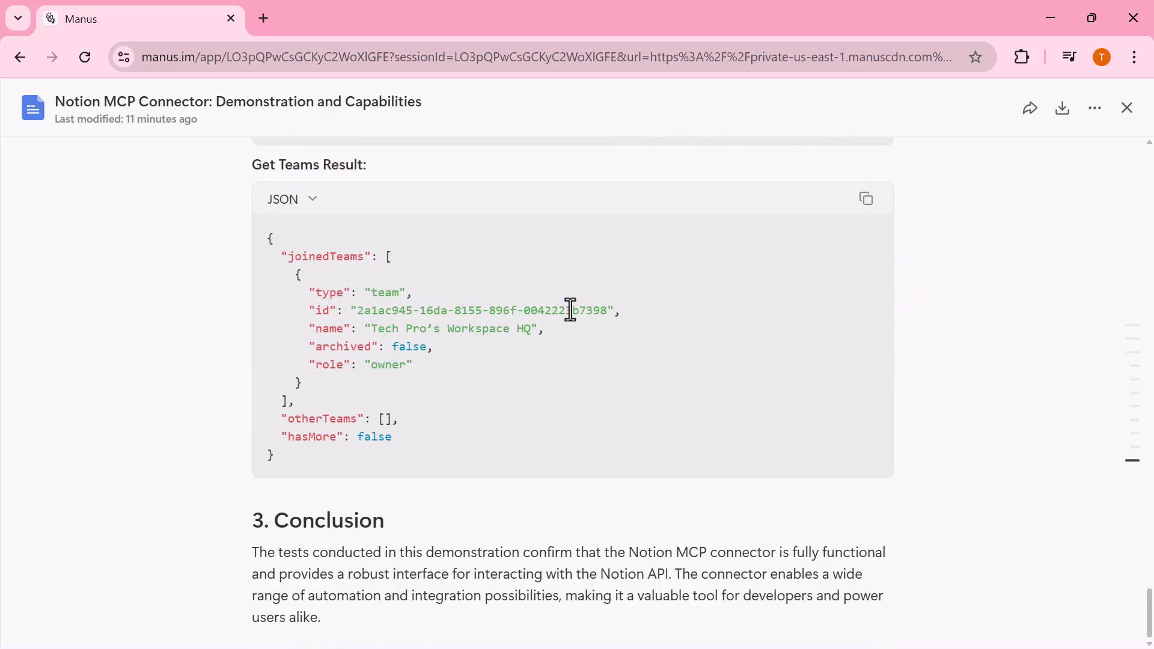
{"action": "scroll", "coordinate": [569, 310], "scroll_direction": "up", "scroll_amount": 6}
{"action": "scroll", "coordinate": [569, 310], "scroll_direction": "up", "scroll_amount": 6}
{"action": "scroll", "coordinate": [570, 309], "scroll_direction": "up", "scroll_amount": 5}
{"action": "scroll", "coordinate": [570, 310], "scroll_direction": "up", "scroll_amount": 6}
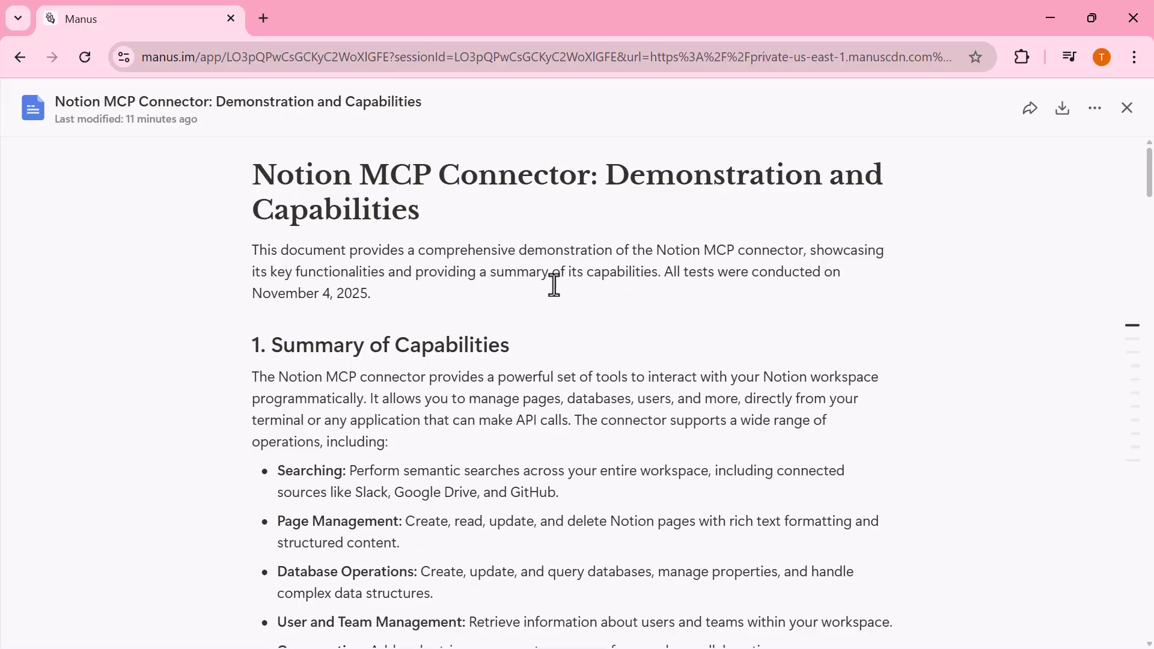
Close the document, pick the HeyGen connector, and send the animated-avatar video request
{"action": "key", "text": "Escape"}
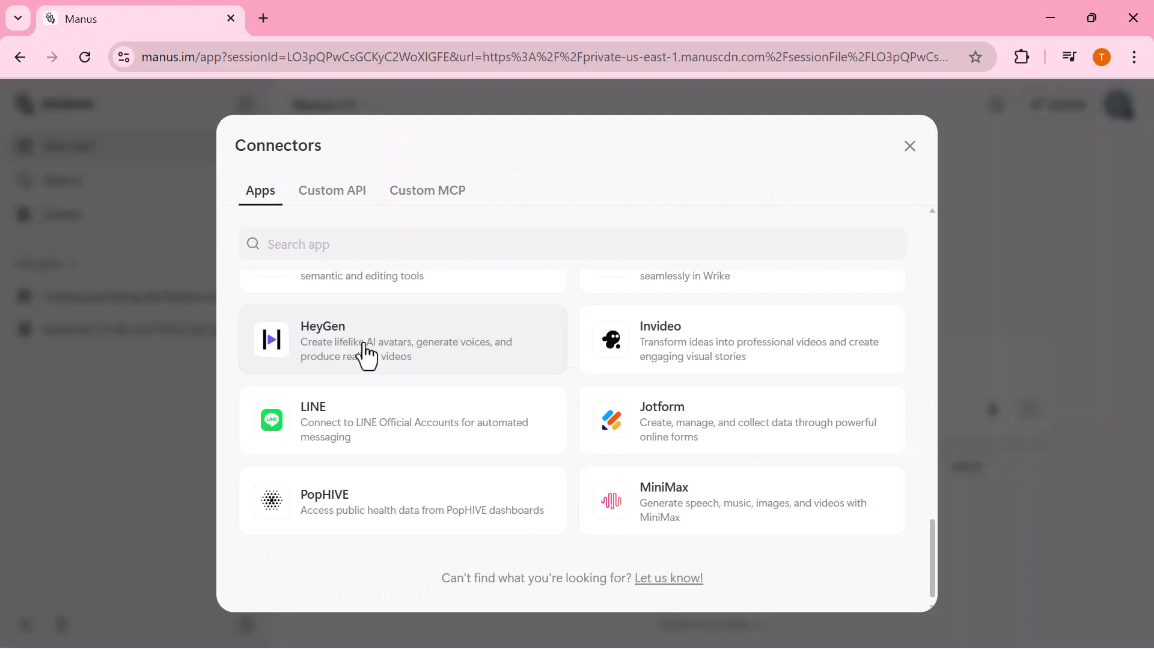
{"action": "left_click", "coordinate": [366, 357]}
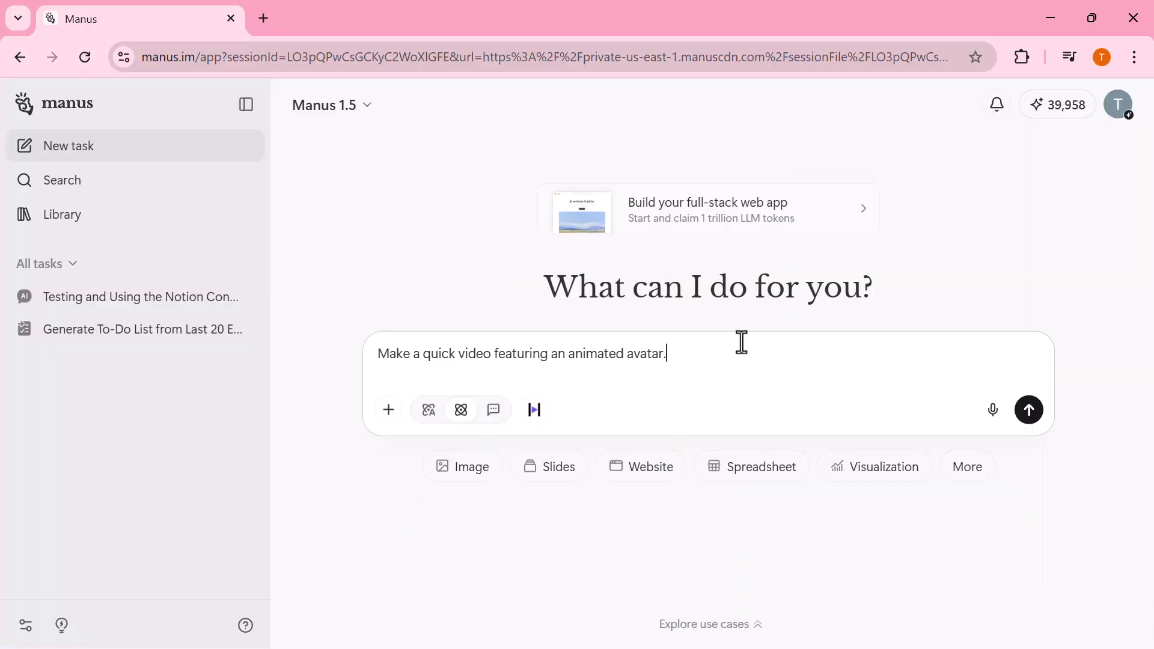
{"action": "left_click", "coordinate": [1029, 410]}
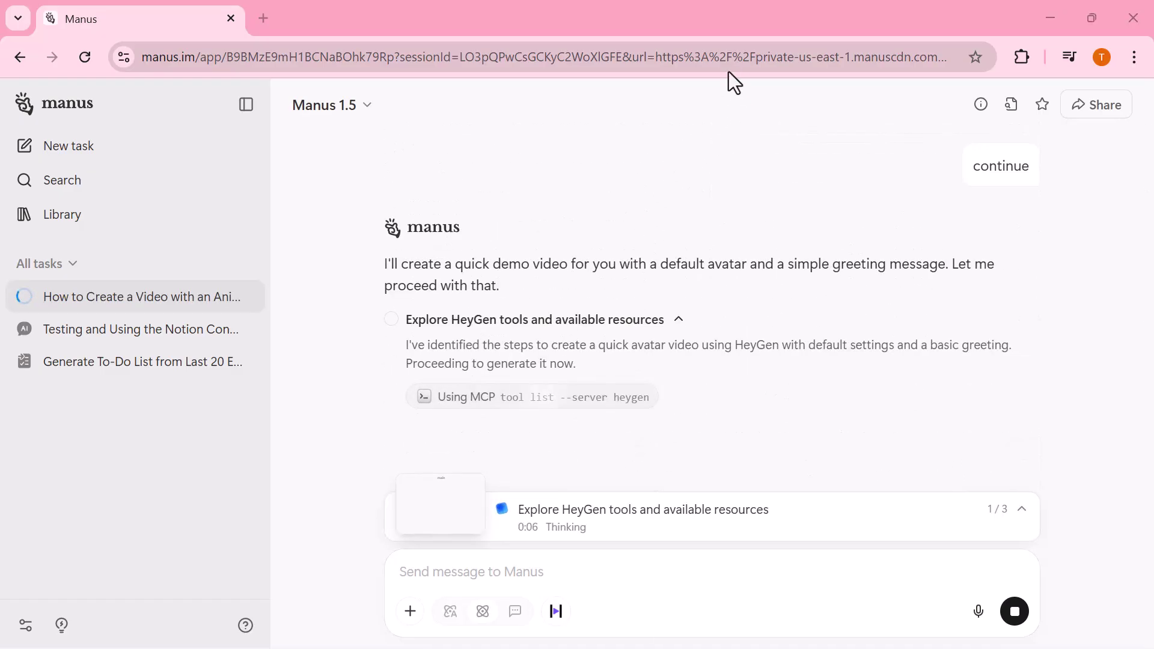
Review the HeyGen task stalled on authentication, then bring up the connectors to add Zapier
{"action": "scroll", "coordinate": [721, 174], "scroll_direction": "up", "scroll_amount": 5}
{"action": "scroll", "coordinate": [719, 180], "scroll_direction": "up", "scroll_amount": 3}
{"action": "scroll", "coordinate": [720, 180], "scroll_direction": "down", "scroll_amount": 3}
{"action": "scroll", "coordinate": [720, 180], "scroll_direction": "down", "scroll_amount": 2}
{"action": "scroll", "coordinate": [719, 181], "scroll_direction": "down", "scroll_amount": 4}
{"action": "scroll", "coordinate": [719, 181], "scroll_direction": "down", "scroll_amount": 4}
{"action": "scroll", "coordinate": [719, 180], "scroll_direction": "down", "scroll_amount": 2}
{"action": "scroll", "coordinate": [720, 180], "scroll_direction": "up", "scroll_amount": 1}
{"action": "scroll", "coordinate": [720, 180], "scroll_direction": "up", "scroll_amount": 1}
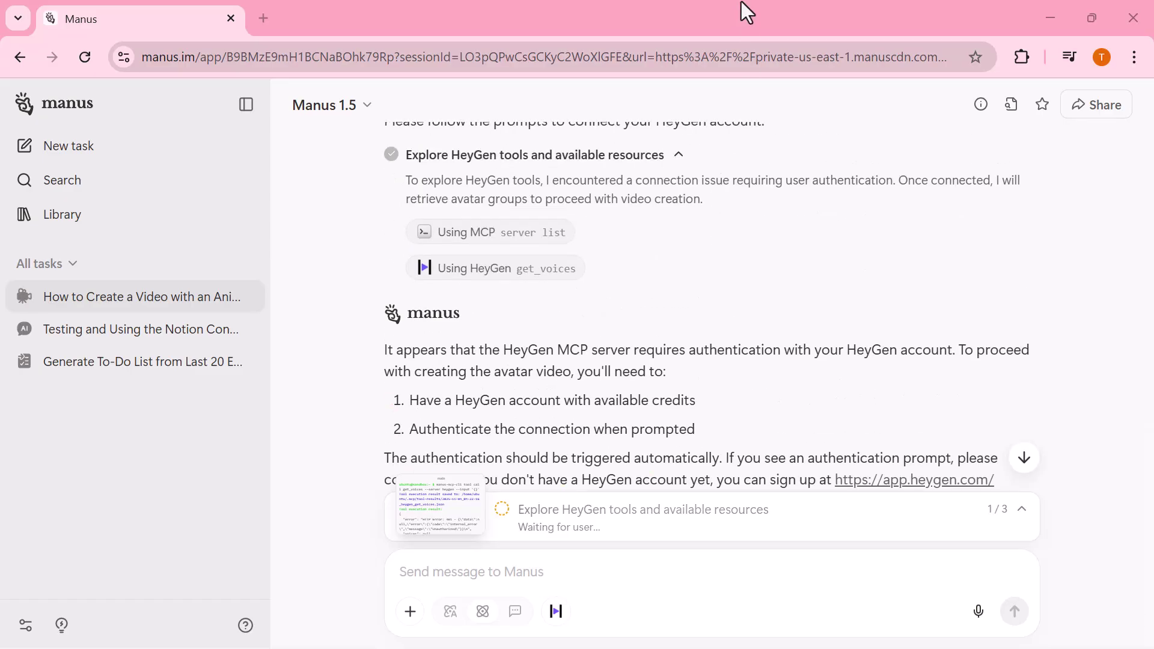
{"action": "scroll", "coordinate": [738, 65], "scroll_direction": "up", "scroll_amount": 2}
{"action": "scroll", "coordinate": [657, 402], "scroll_direction": "up", "scroll_amount": 1}
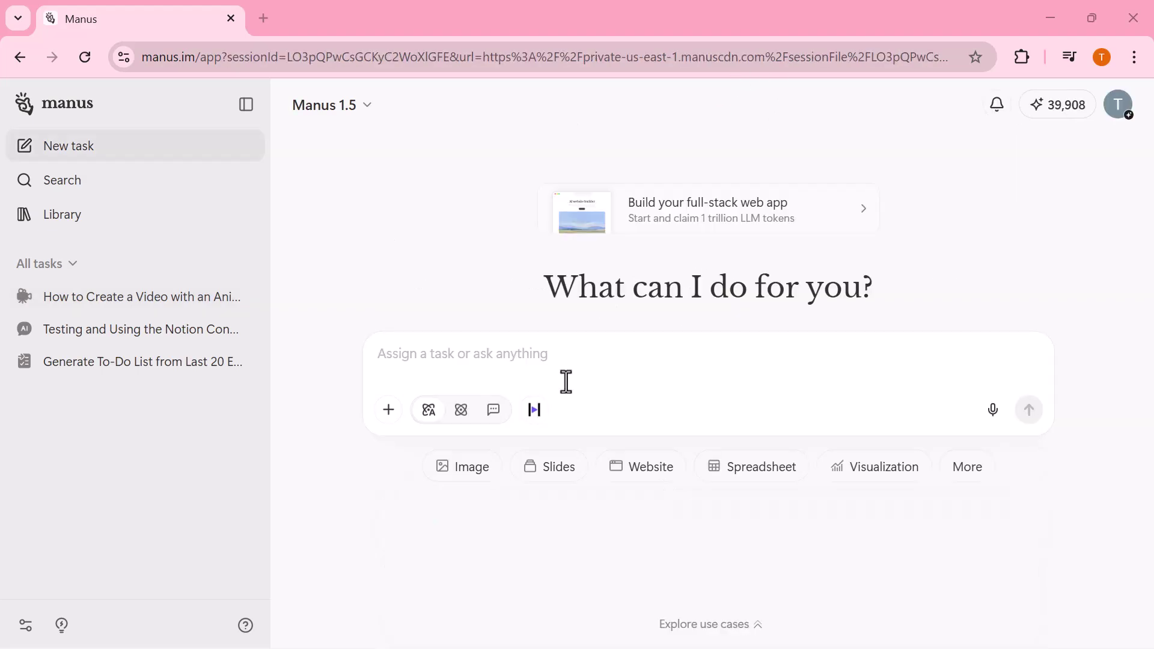
{"action": "left_click", "coordinate": [534, 409]}
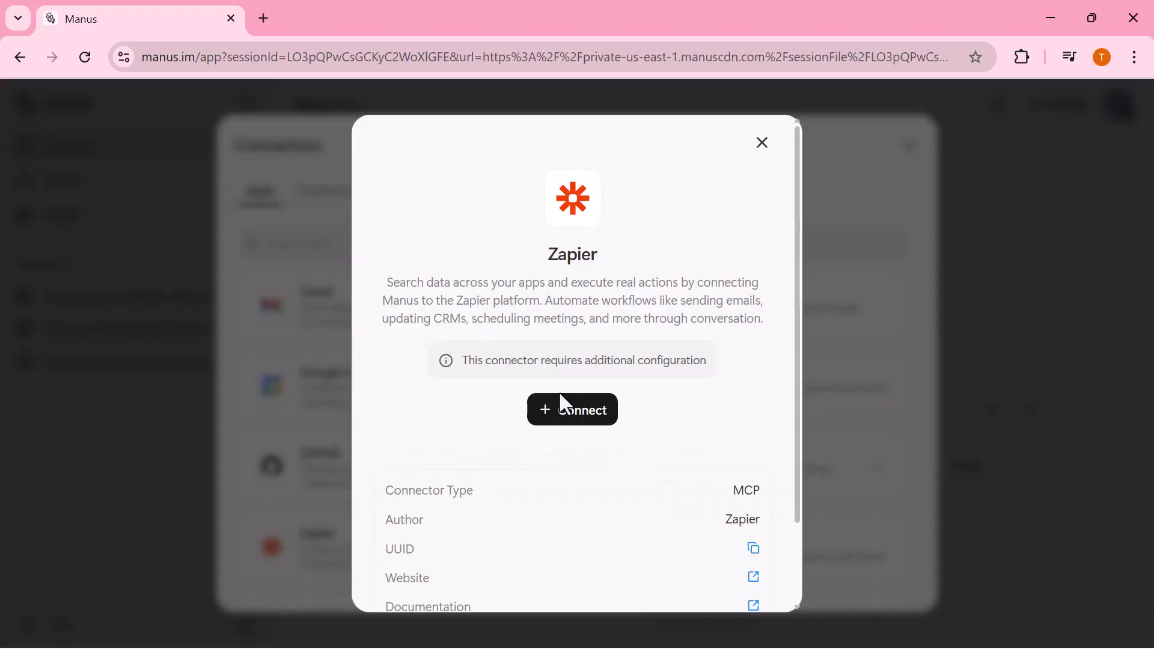
{"action": "left_click", "coordinate": [561, 408]}
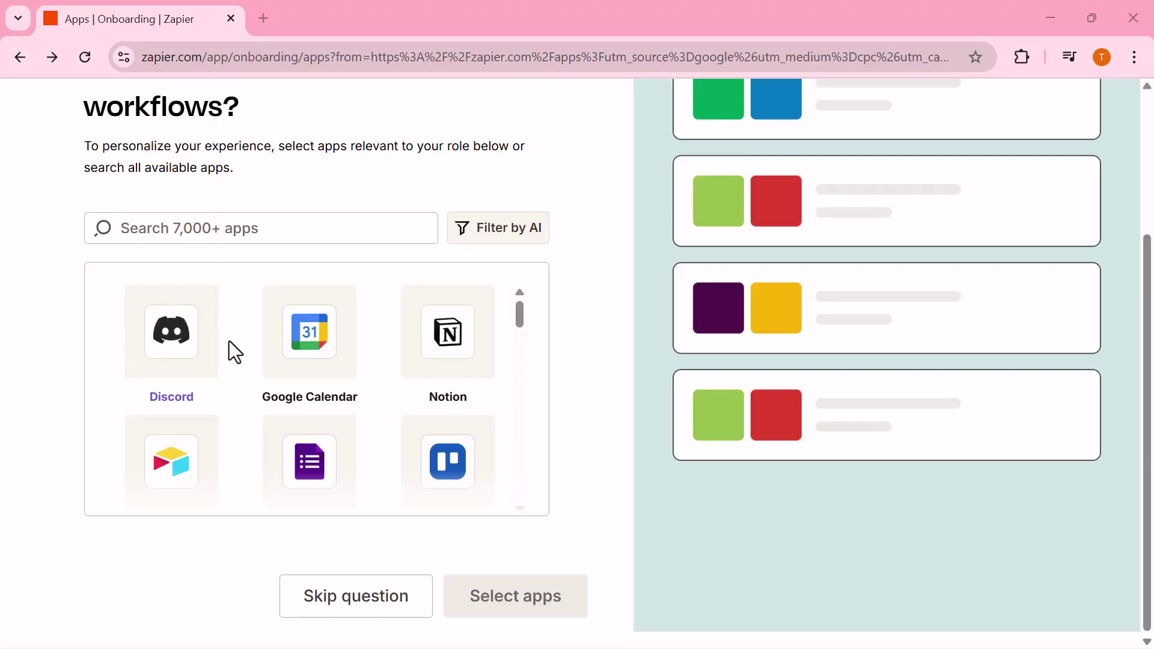
{"action": "scroll", "coordinate": [229, 340], "scroll_direction": "down", "scroll_amount": 3}
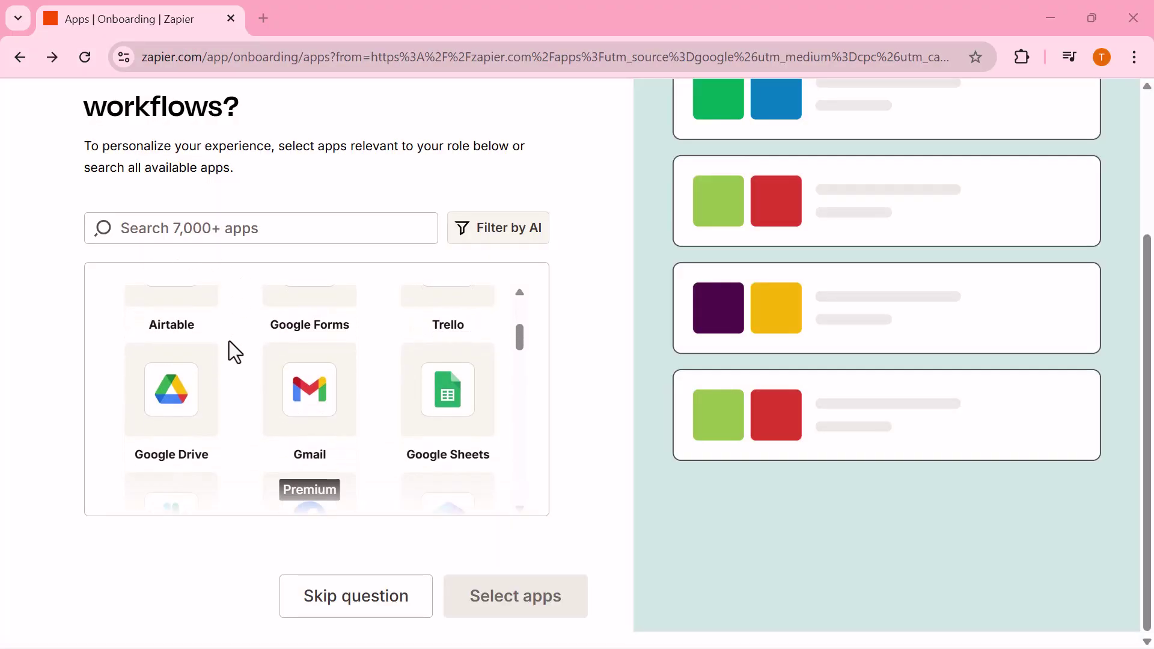
{"action": "scroll", "coordinate": [229, 342], "scroll_direction": "down", "scroll_amount": 2}
{"action": "scroll", "coordinate": [229, 342], "scroll_direction": "down", "scroll_amount": 1}
{"action": "scroll", "coordinate": [229, 343], "scroll_direction": "down", "scroll_amount": 3}
{"action": "scroll", "coordinate": [229, 341], "scroll_direction": "down", "scroll_amount": 1}
{"action": "scroll", "coordinate": [229, 341], "scroll_direction": "down", "scroll_amount": 2}
{"action": "scroll", "coordinate": [229, 341], "scroll_direction": "down", "scroll_amount": 2}
{"action": "scroll", "coordinate": [229, 341], "scroll_direction": "down", "scroll_amount": 3}
{"action": "scroll", "coordinate": [229, 340], "scroll_direction": "down", "scroll_amount": 2}
{"action": "scroll", "coordinate": [229, 341], "scroll_direction": "down", "scroll_amount": 1}
{"action": "scroll", "coordinate": [229, 341], "scroll_direction": "down", "scroll_amount": 2}
{"action": "scroll", "coordinate": [229, 340], "scroll_direction": "down", "scroll_amount": 1}
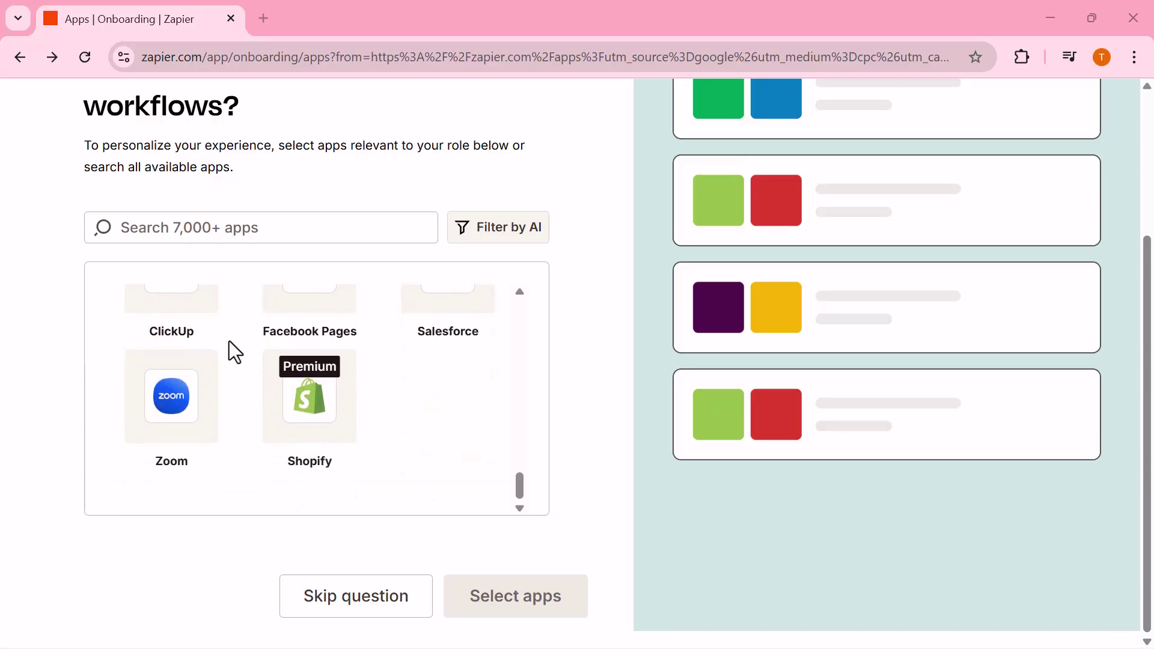
{"action": "scroll", "coordinate": [229, 341], "scroll_direction": "up", "scroll_amount": 1}
{"action": "scroll", "coordinate": [229, 340], "scroll_direction": "up", "scroll_amount": 4}
{"action": "scroll", "coordinate": [229, 340], "scroll_direction": "up", "scroll_amount": 1}
{"action": "scroll", "coordinate": [229, 341], "scroll_direction": "up", "scroll_amount": 1}
{"action": "scroll", "coordinate": [229, 341], "scroll_direction": "up", "scroll_amount": 2}
{"action": "scroll", "coordinate": [229, 340], "scroll_direction": "up", "scroll_amount": 2}
{"action": "scroll", "coordinate": [229, 341], "scroll_direction": "up", "scroll_amount": 2}
{"action": "scroll", "coordinate": [229, 341], "scroll_direction": "up", "scroll_amount": 3}
{"action": "scroll", "coordinate": [229, 341], "scroll_direction": "up", "scroll_amount": 1}
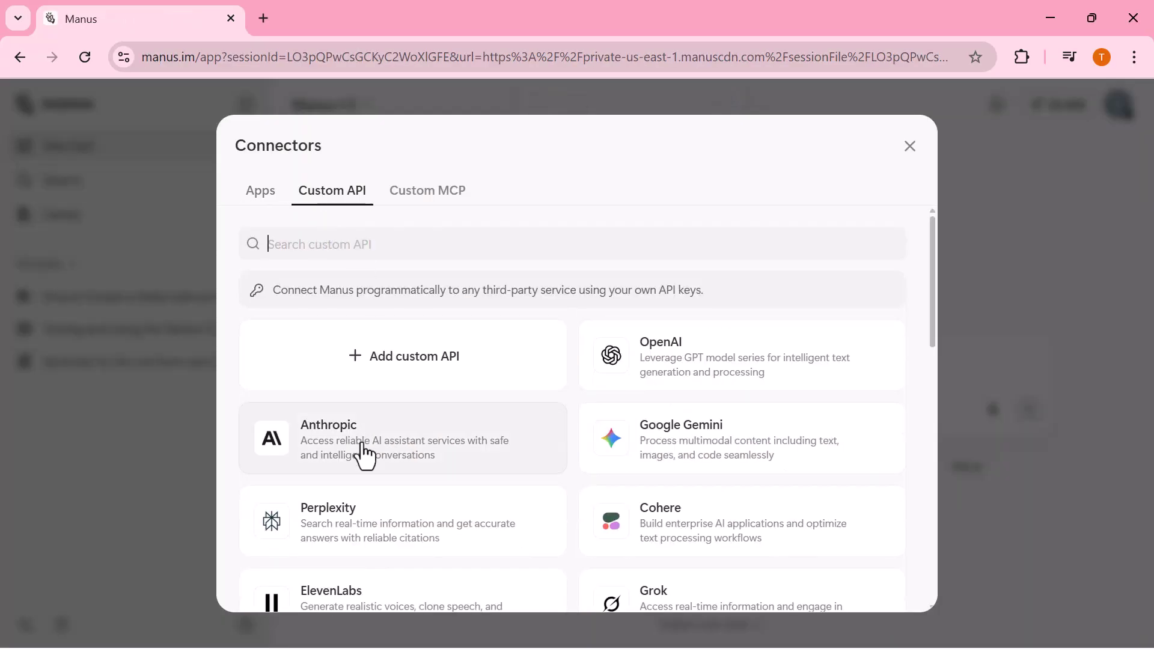
Scroll down through the first part of the Custom API connector catalog
{"action": "scroll", "coordinate": [366, 451], "scroll_direction": "down", "scroll_amount": 2}
{"action": "scroll", "coordinate": [366, 449], "scroll_direction": "down", "scroll_amount": 1}
{"action": "scroll", "coordinate": [366, 450], "scroll_direction": "down", "scroll_amount": 1}
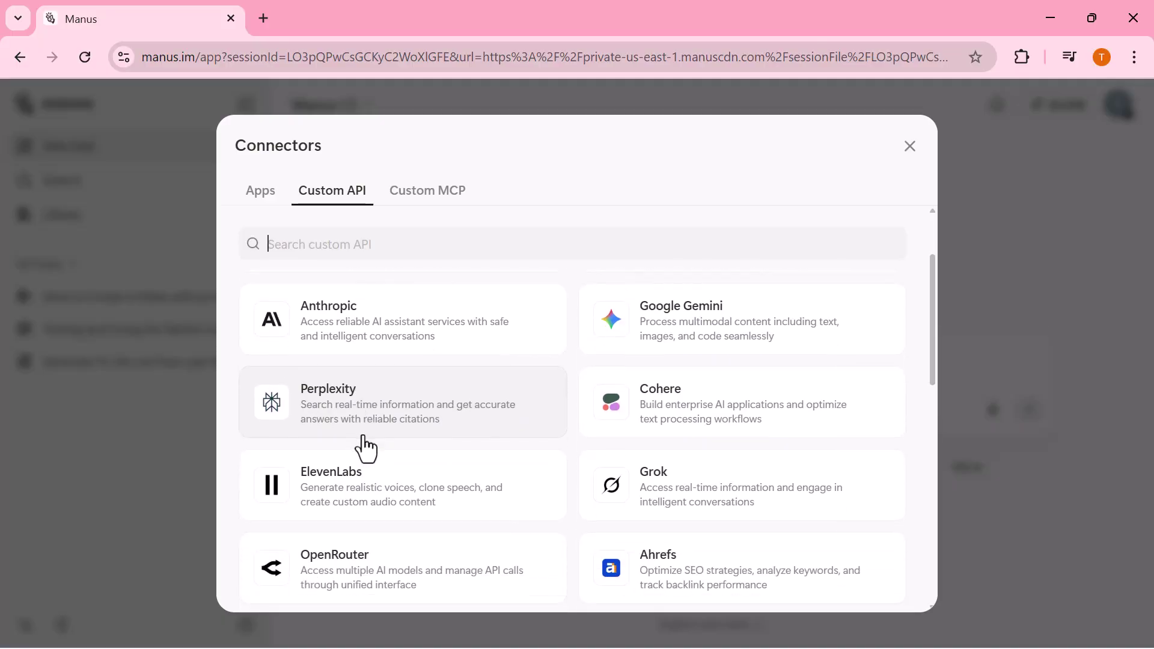
{"action": "scroll", "coordinate": [366, 450], "scroll_direction": "down", "scroll_amount": 1}
{"action": "scroll", "coordinate": [366, 449], "scroll_direction": "down", "scroll_amount": 2}
{"action": "scroll", "coordinate": [366, 449], "scroll_direction": "down", "scroll_amount": 3}
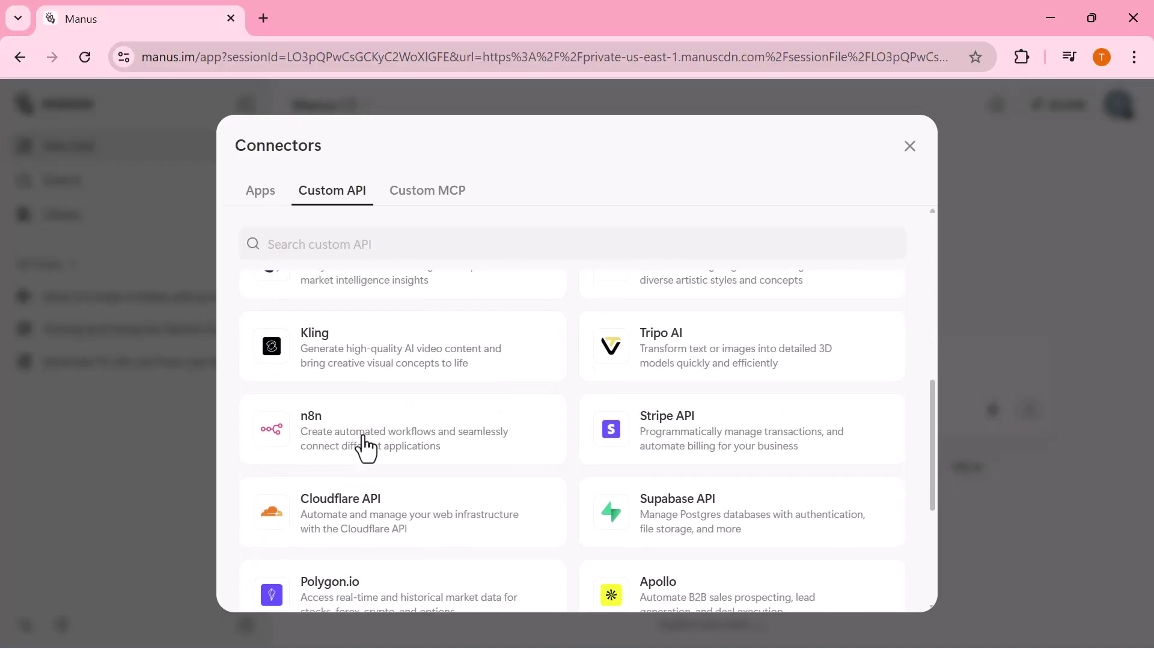
{"action": "scroll", "coordinate": [366, 449], "scroll_direction": "down", "scroll_amount": 3}
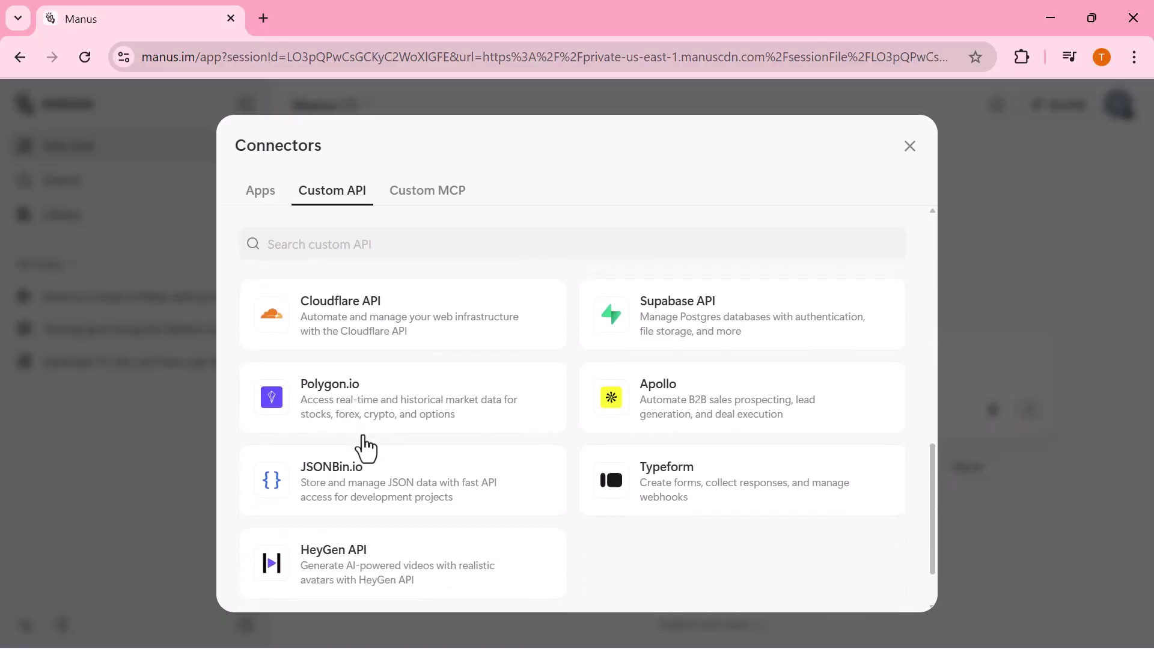
{"action": "scroll", "coordinate": [366, 450], "scroll_direction": "down", "scroll_amount": 1}
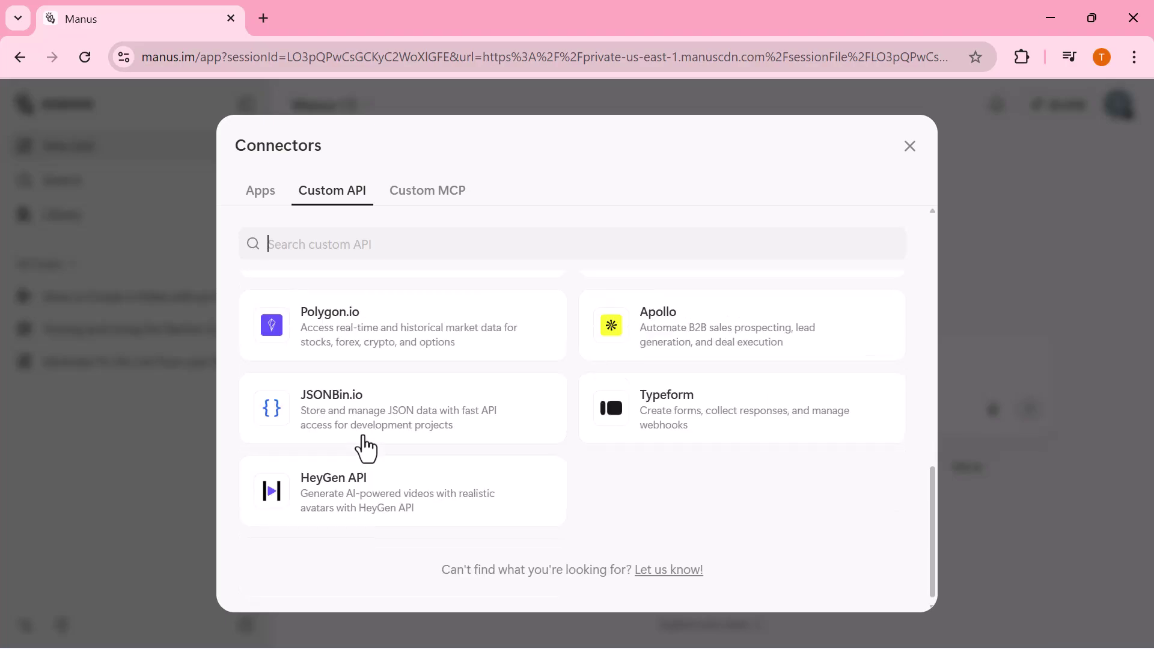
Peek at the Custom MCP tab, then keep browsing the Custom API list down to HeyGen
{"action": "left_click", "coordinate": [426, 198]}
{"action": "left_click", "coordinate": [324, 204]}
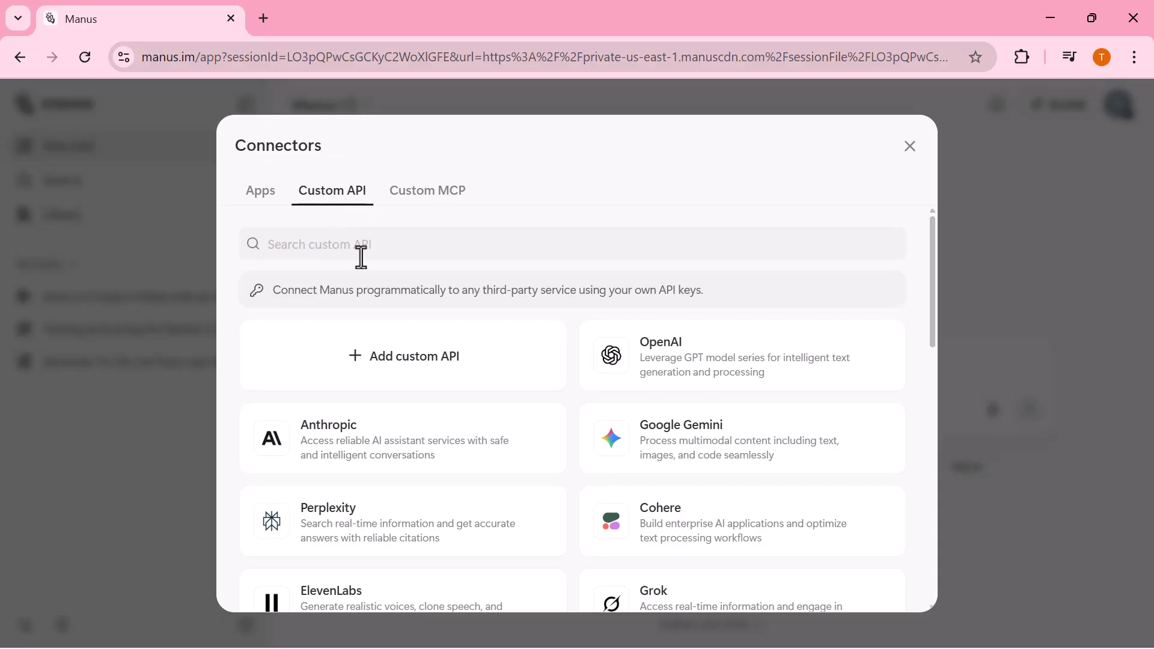
{"action": "scroll", "coordinate": [364, 447], "scroll_direction": "down", "scroll_amount": 1}
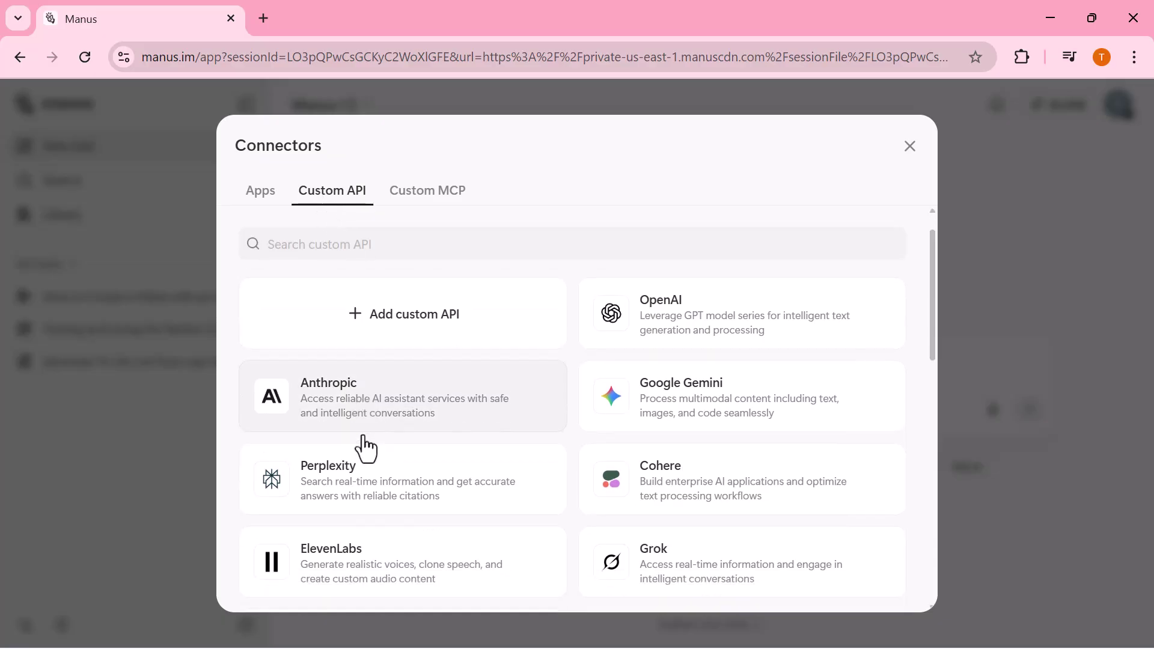
{"action": "scroll", "coordinate": [364, 448], "scroll_direction": "down", "scroll_amount": 1}
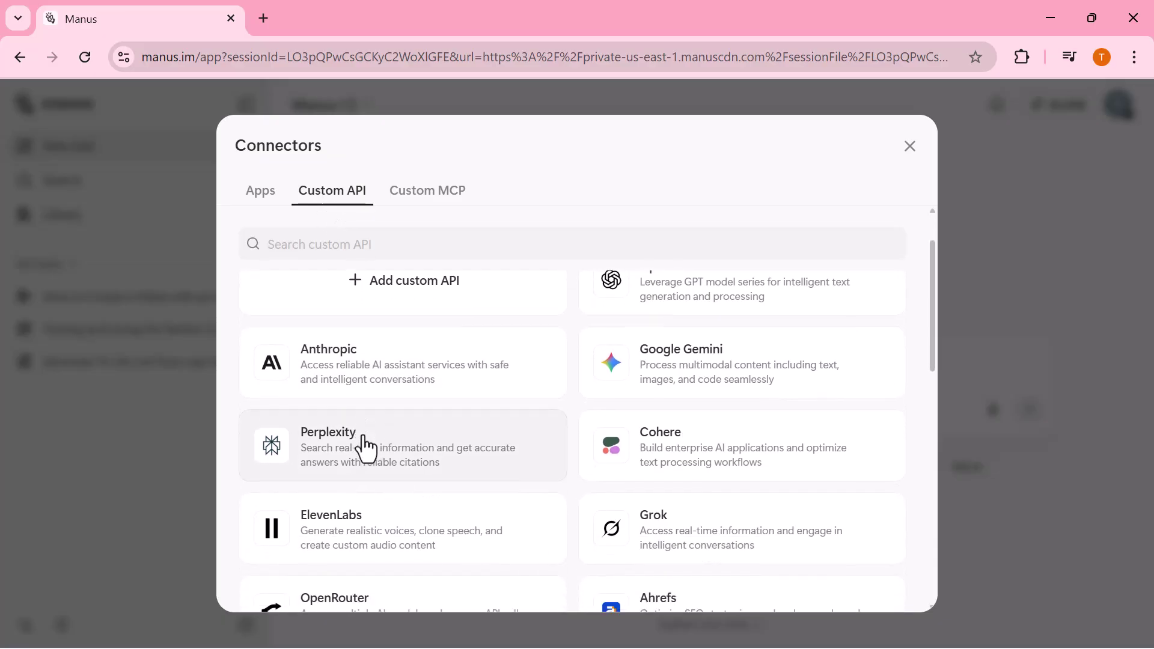
{"action": "scroll", "coordinate": [365, 448], "scroll_direction": "down", "scroll_amount": 1}
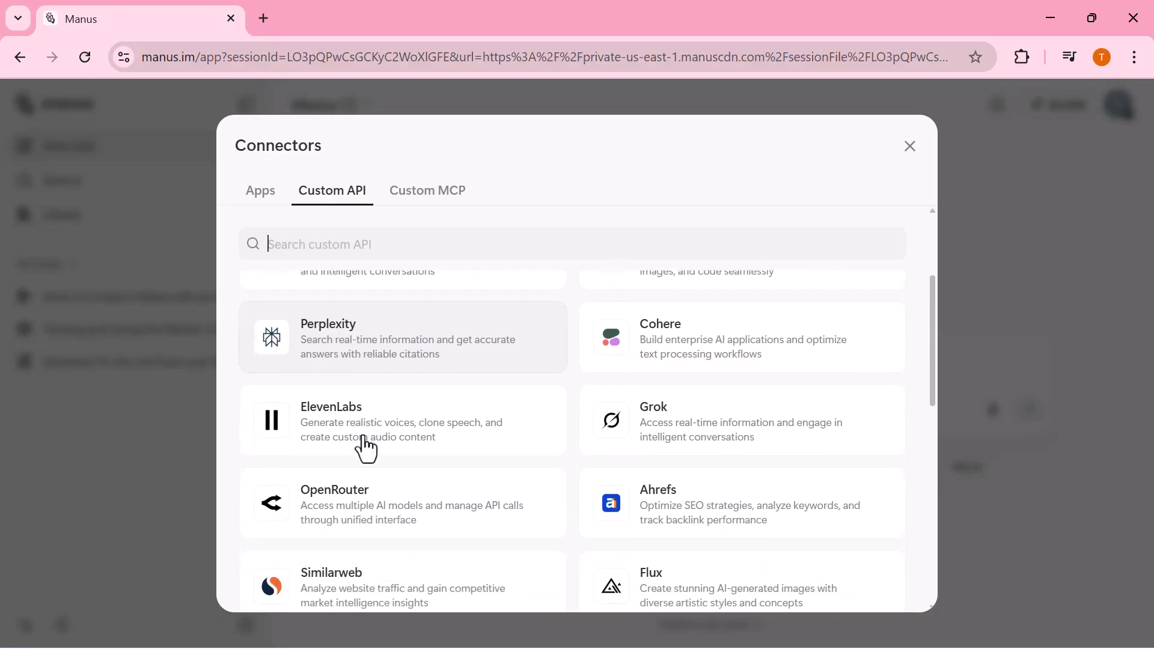
{"action": "scroll", "coordinate": [365, 448], "scroll_direction": "down", "scroll_amount": 1}
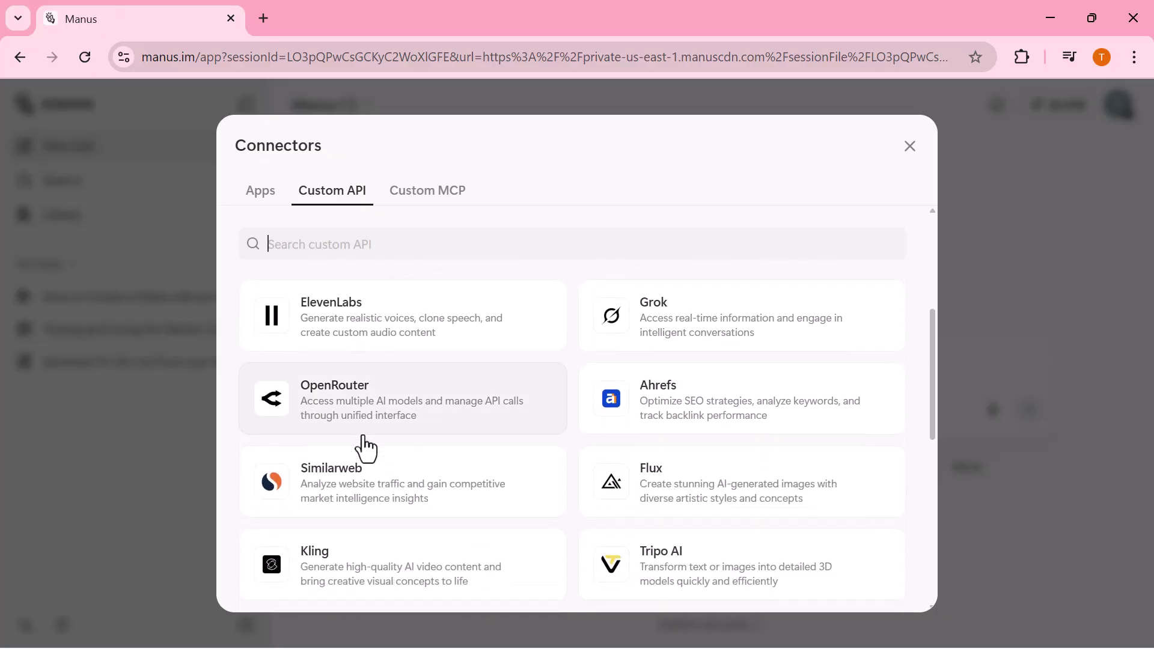
{"action": "scroll", "coordinate": [364, 448], "scroll_direction": "down", "scroll_amount": 1}
{"action": "scroll", "coordinate": [364, 447], "scroll_direction": "down", "scroll_amount": 2}
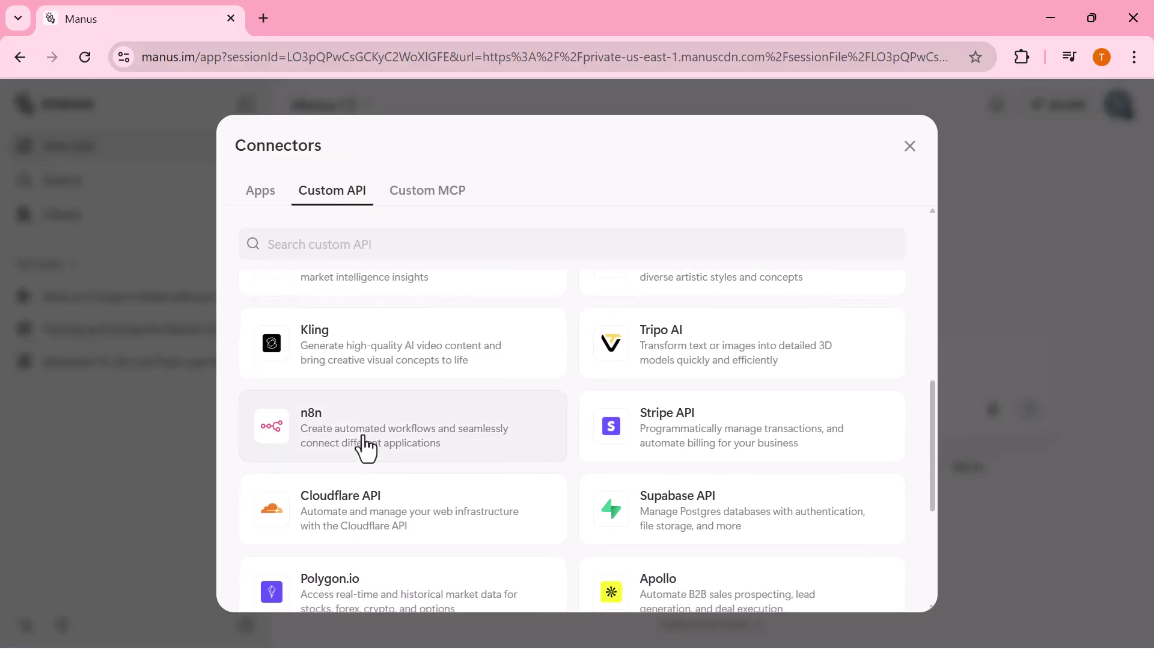
{"action": "scroll", "coordinate": [365, 447], "scroll_direction": "down", "scroll_amount": 2}
{"action": "scroll", "coordinate": [365, 448], "scroll_direction": "down", "scroll_amount": 1}
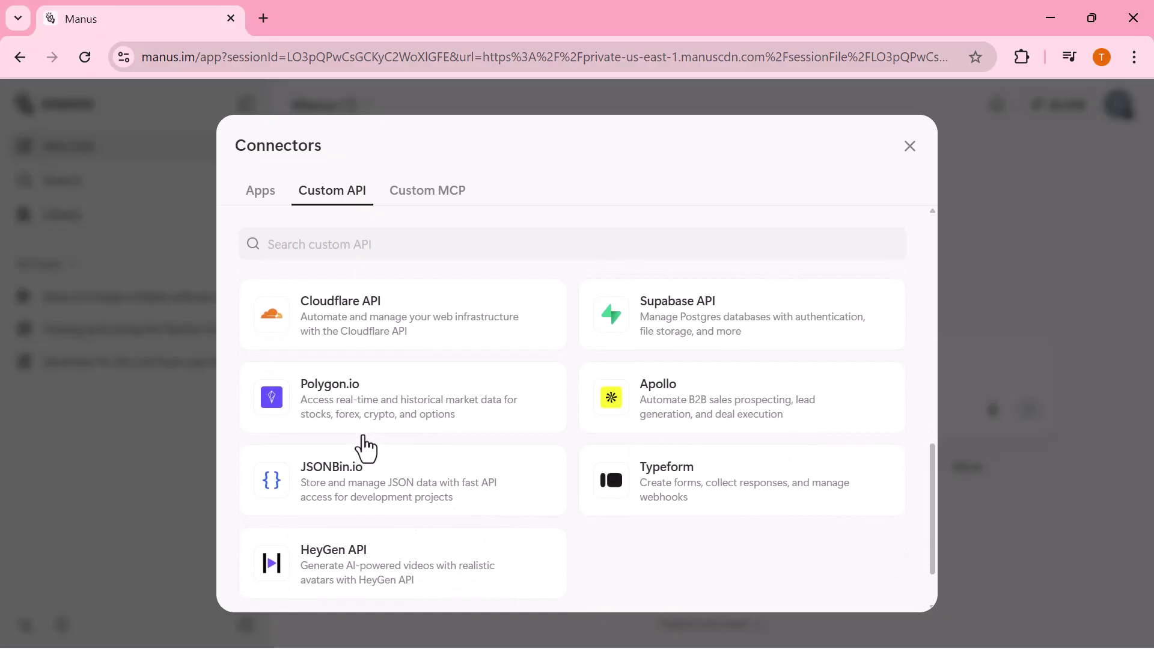
{"action": "scroll", "coordinate": [364, 448], "scroll_direction": "down", "scroll_amount": 1}
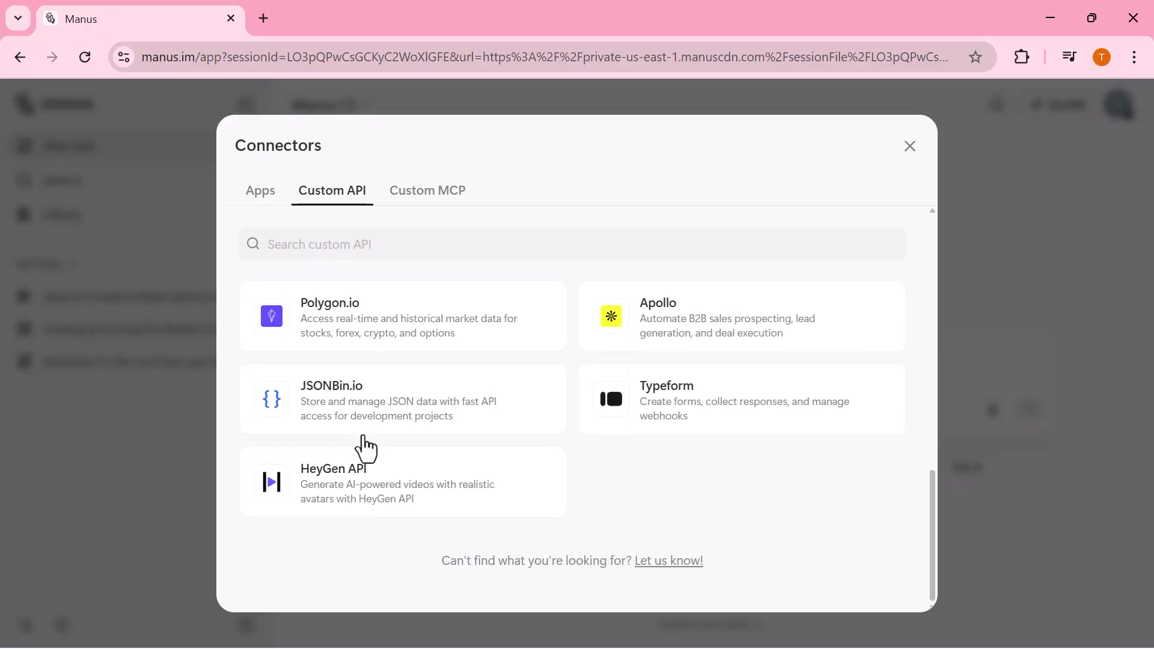
Try the Custom API search field and finish on the empty Custom MCP list
{"action": "left_click", "coordinate": [397, 255]}
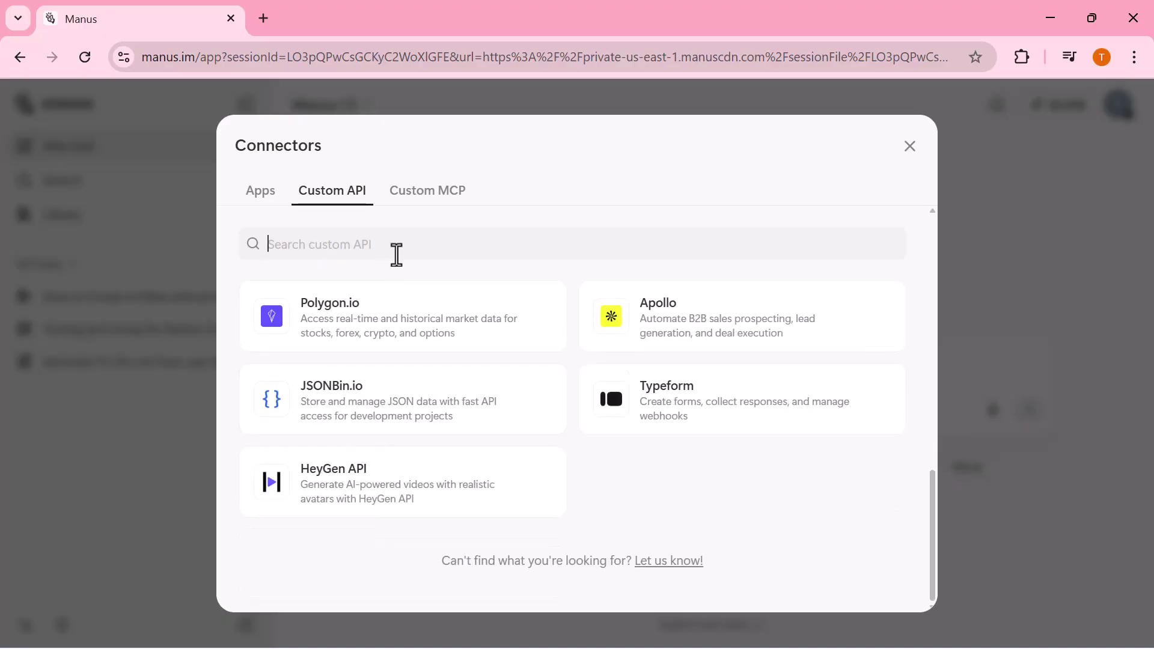
{"action": "left_click", "coordinate": [427, 199]}
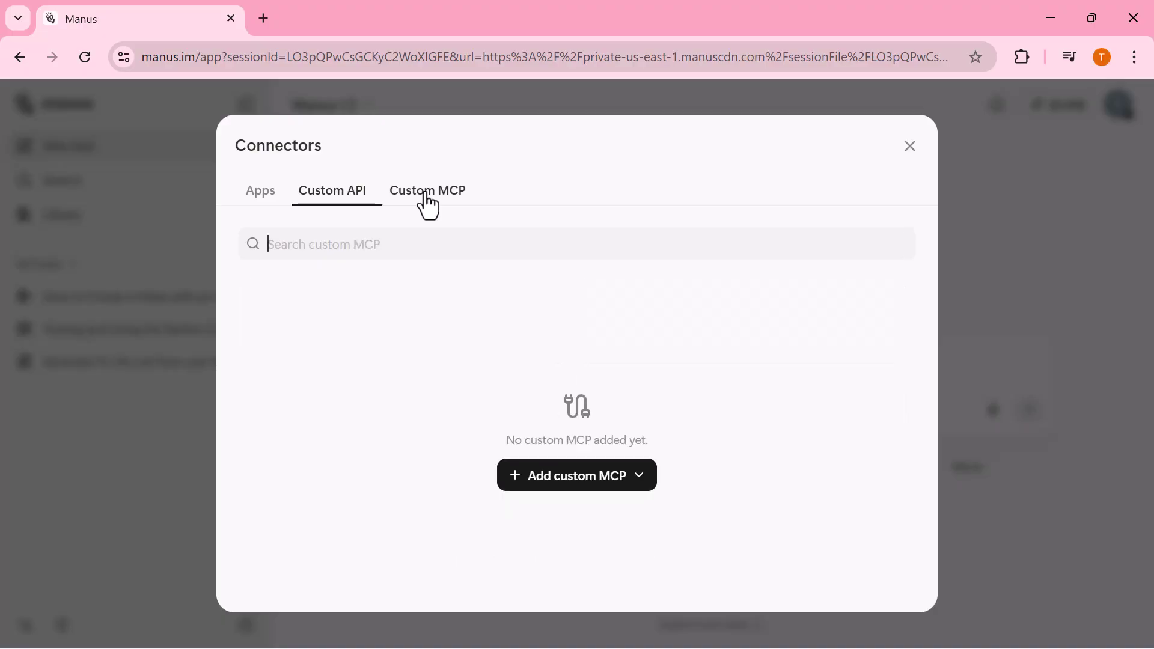
{"action": "left_click", "coordinate": [333, 190]}
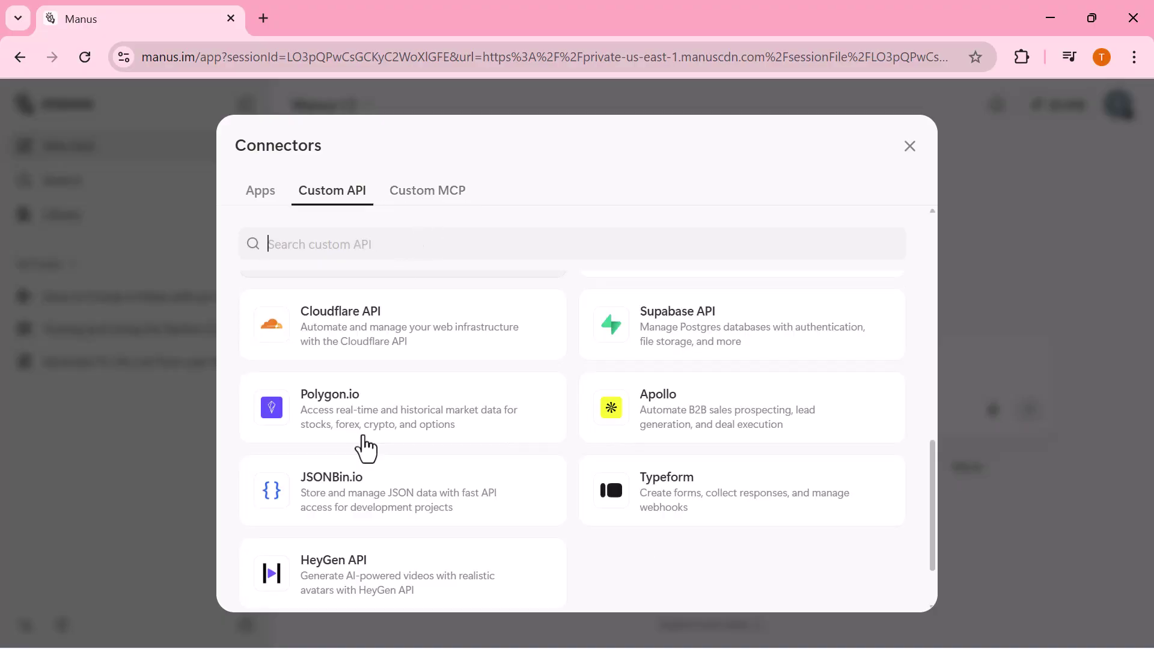
{"action": "scroll", "coordinate": [365, 447], "scroll_direction": "down", "scroll_amount": 1}
{"action": "scroll", "coordinate": [365, 448], "scroll_direction": "down", "scroll_amount": 2}
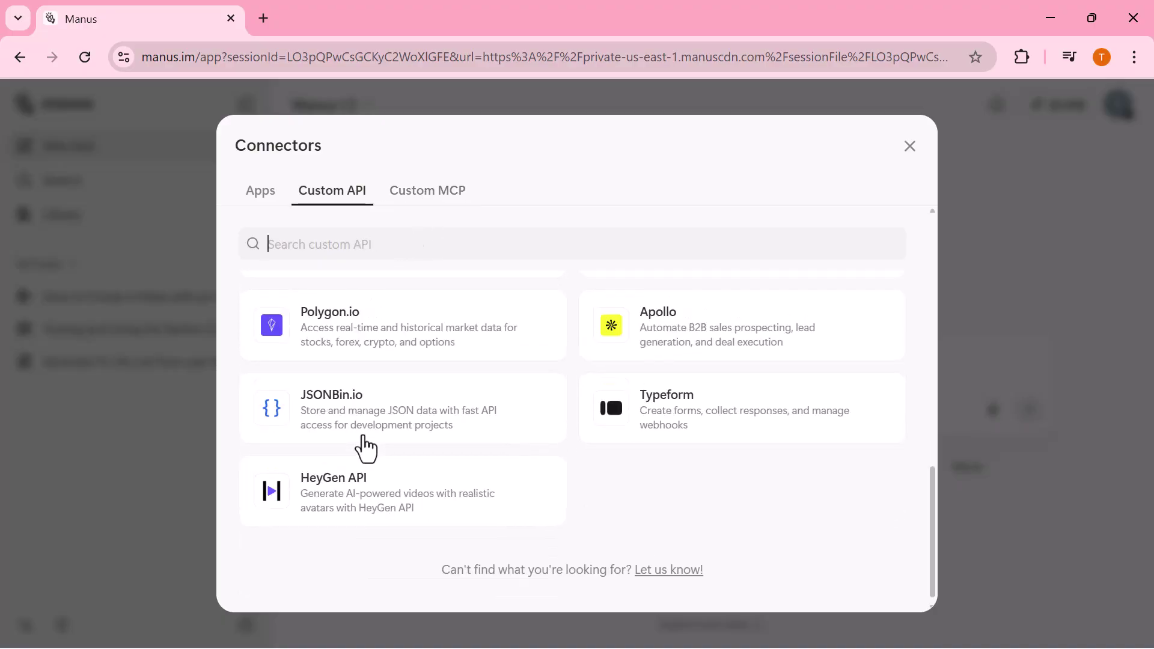
{"action": "left_click", "coordinate": [393, 256]}
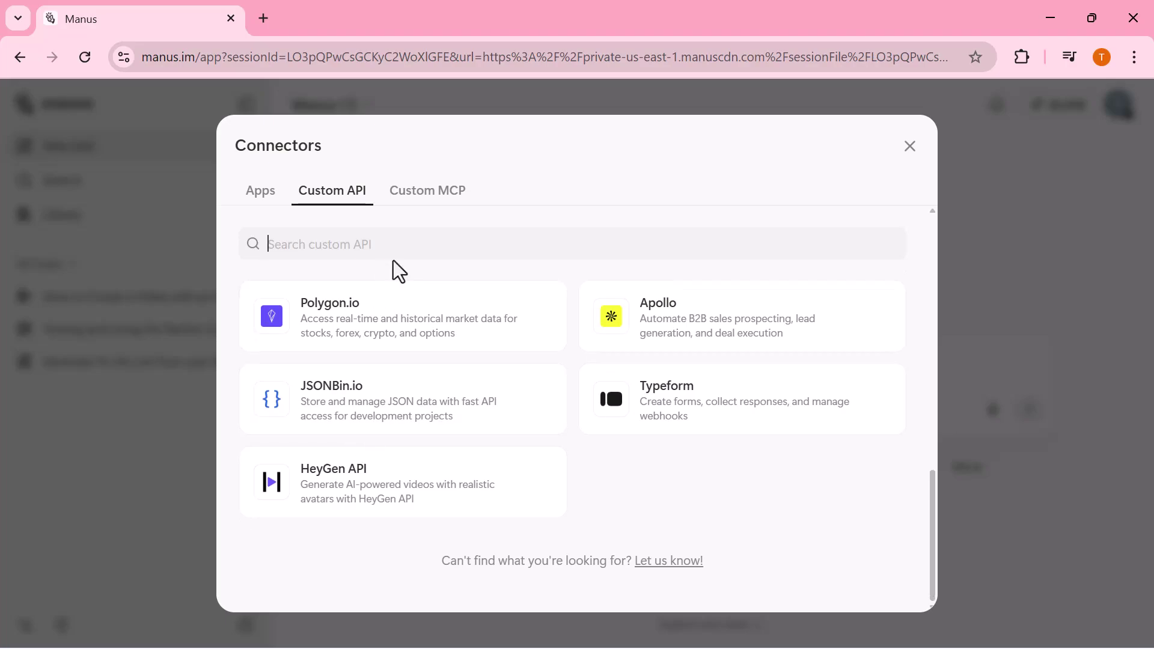
{"action": "left_click", "coordinate": [428, 204]}
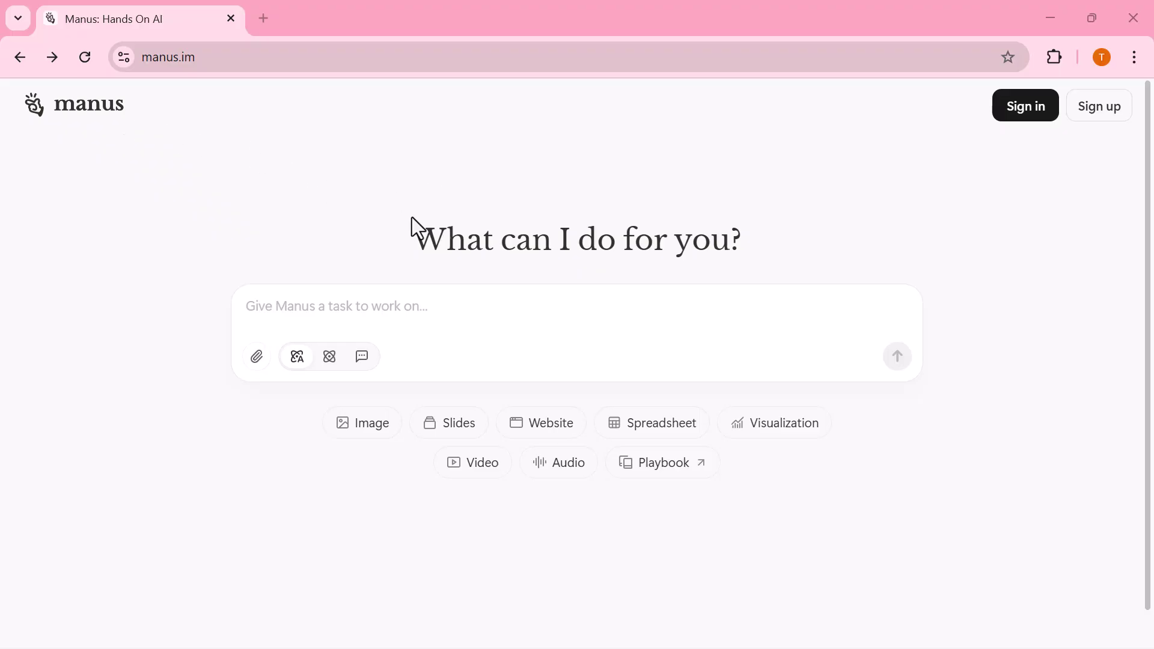
Expand Explore use cases on manus.im and scroll through the featured cards to the footer
{"action": "scroll", "coordinate": [410, 218], "scroll_direction": "down", "scroll_amount": 1}
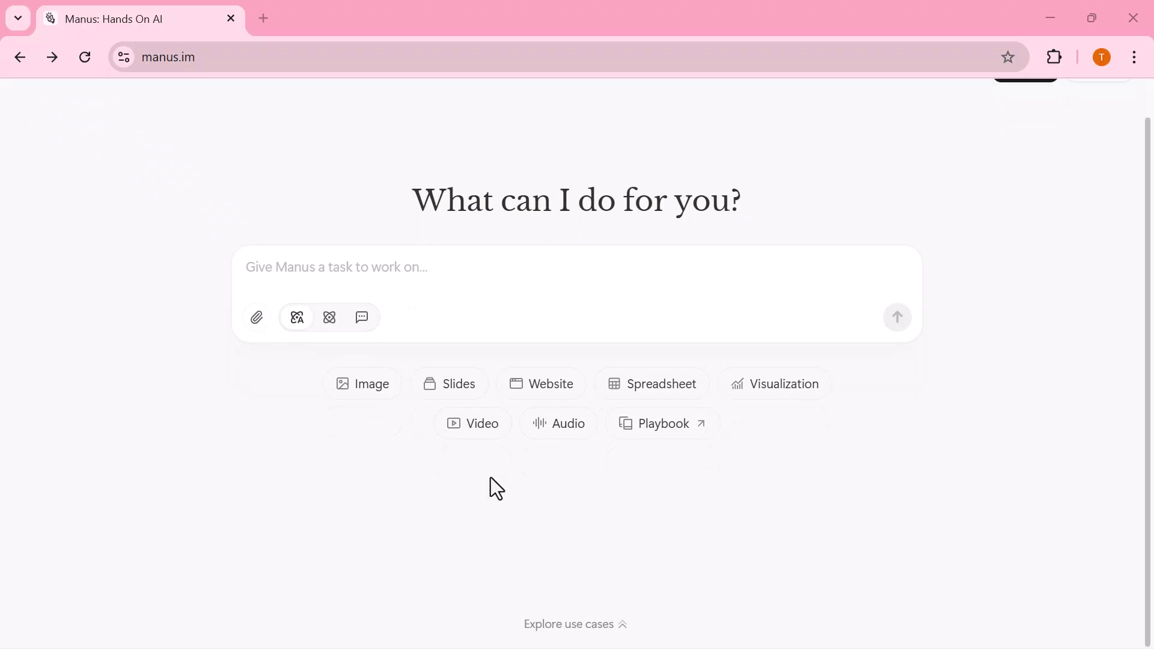
{"action": "left_click", "coordinate": [625, 628]}
{"action": "scroll", "coordinate": [628, 635], "scroll_direction": "down", "scroll_amount": 1}
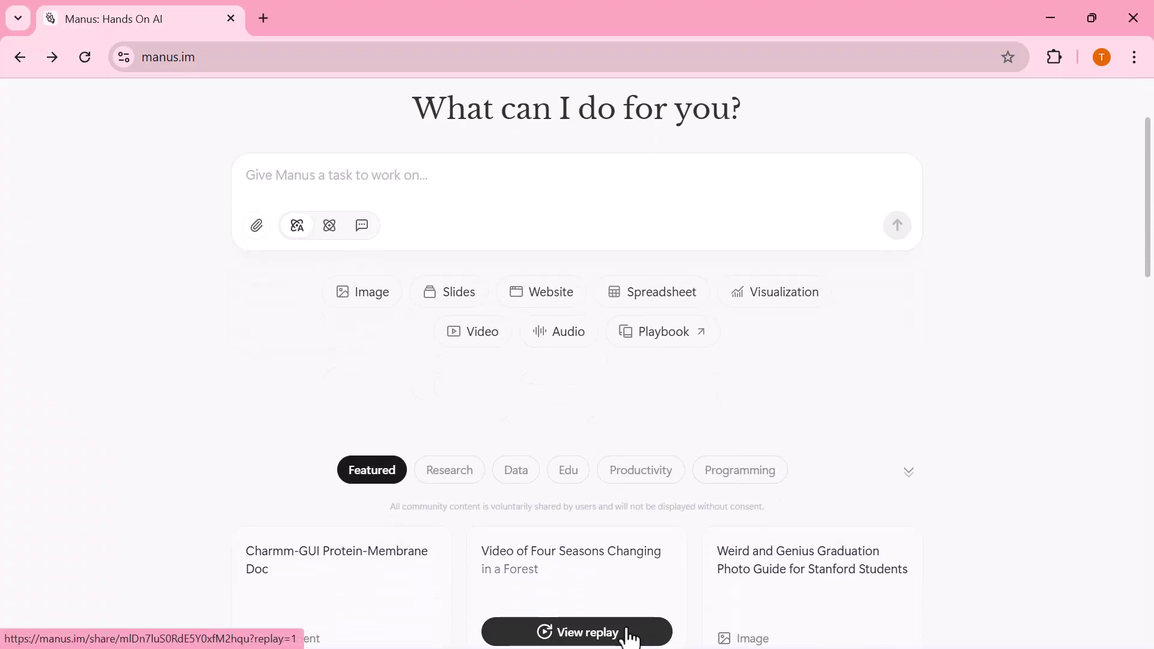
{"action": "scroll", "coordinate": [628, 635], "scroll_direction": "down", "scroll_amount": 3}
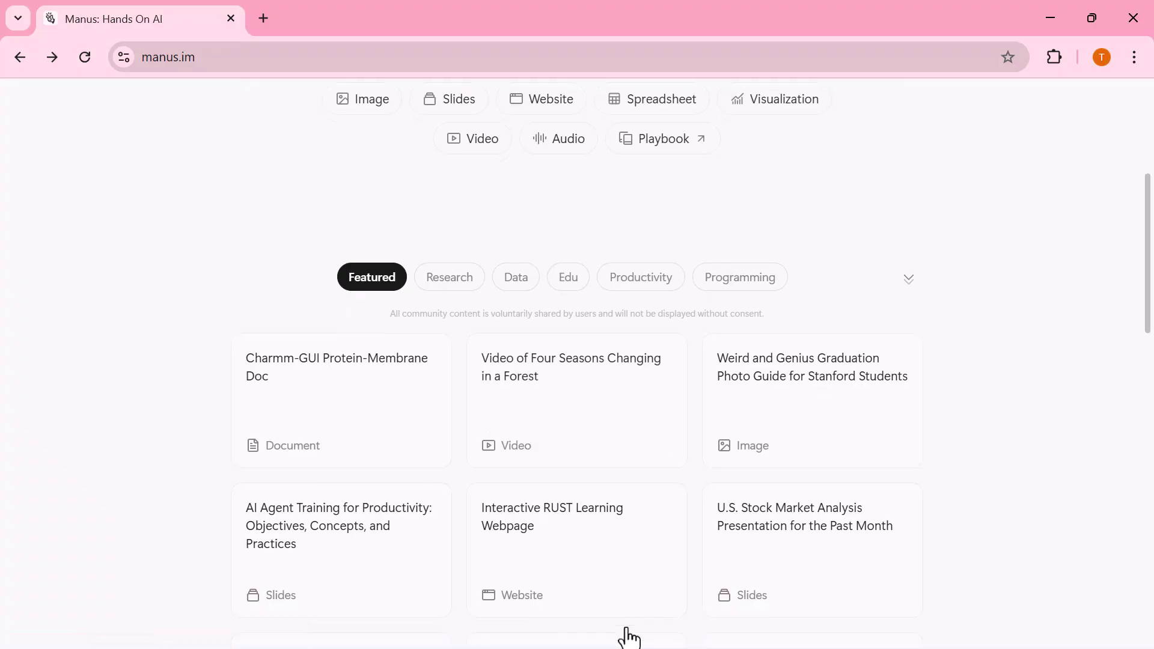
{"action": "scroll", "coordinate": [628, 636], "scroll_direction": "down", "scroll_amount": 4}
{"action": "scroll", "coordinate": [627, 636], "scroll_direction": "down", "scroll_amount": 1}
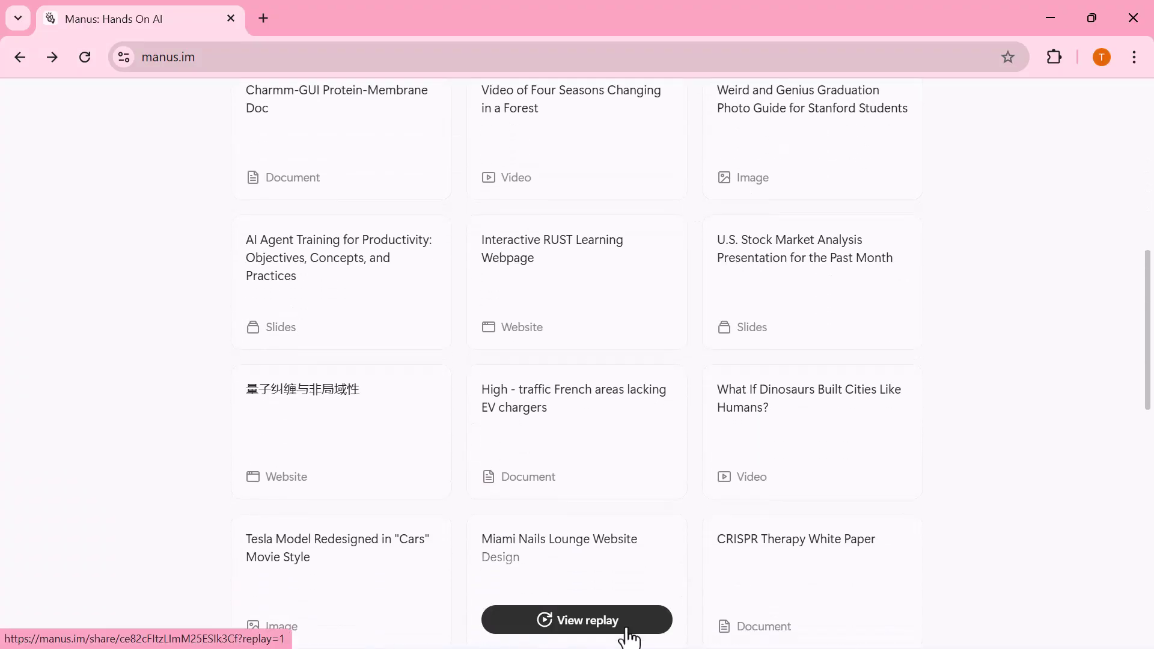
{"action": "scroll", "coordinate": [628, 636], "scroll_direction": "down", "scroll_amount": 1}
{"action": "scroll", "coordinate": [628, 636], "scroll_direction": "down", "scroll_amount": 4}
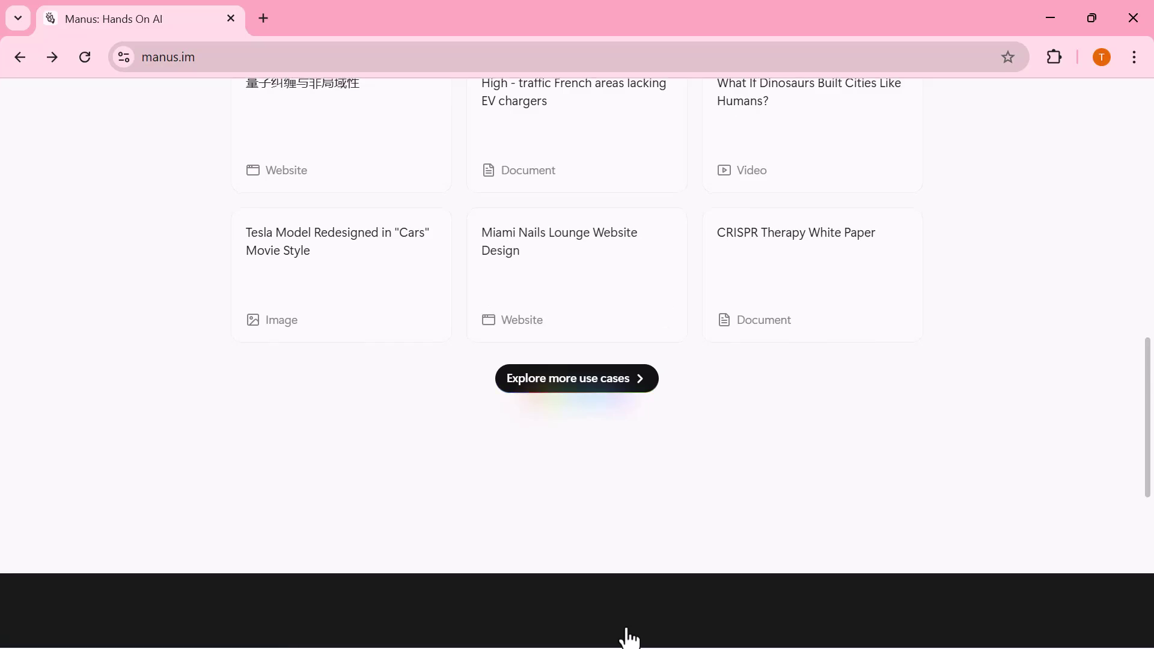
{"action": "scroll", "coordinate": [627, 636], "scroll_direction": "down", "scroll_amount": 5}
{"action": "scroll", "coordinate": [628, 635], "scroll_direction": "down", "scroll_amount": 3}
{"action": "scroll", "coordinate": [628, 636], "scroll_direction": "down", "scroll_amount": 1}
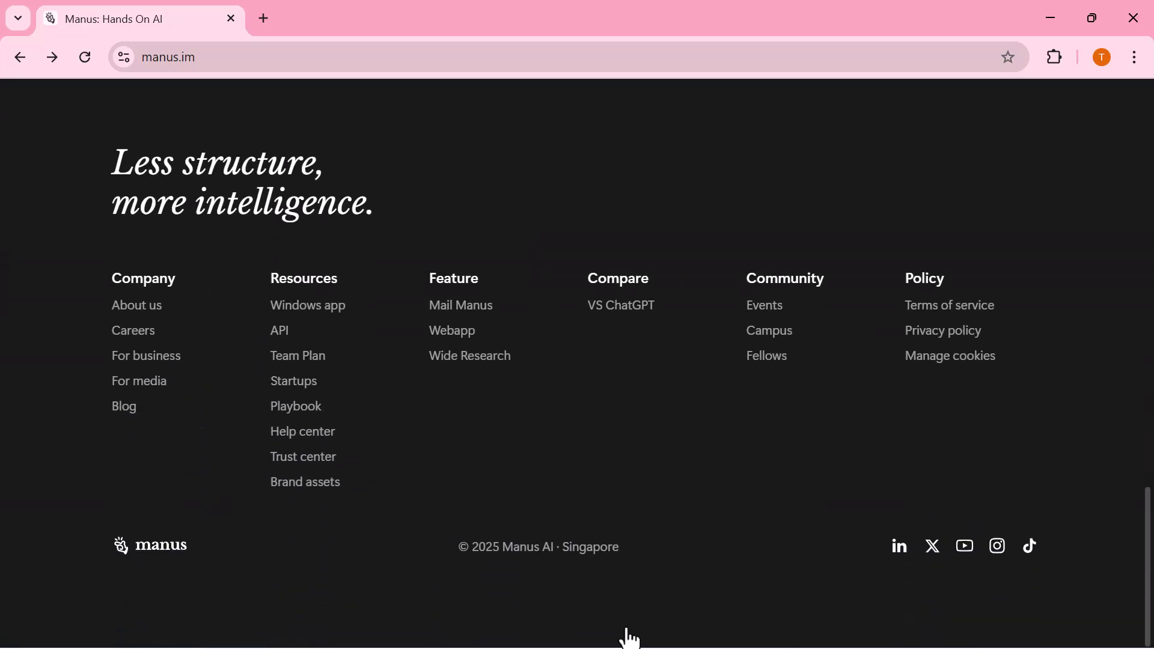
Scroll back up to the prompt box at the top of the homepage
{"action": "scroll", "coordinate": [628, 635], "scroll_direction": "up", "scroll_amount": 4}
{"action": "scroll", "coordinate": [628, 636], "scroll_direction": "up", "scroll_amount": 6}
{"action": "scroll", "coordinate": [628, 636], "scroll_direction": "up", "scroll_amount": 6}
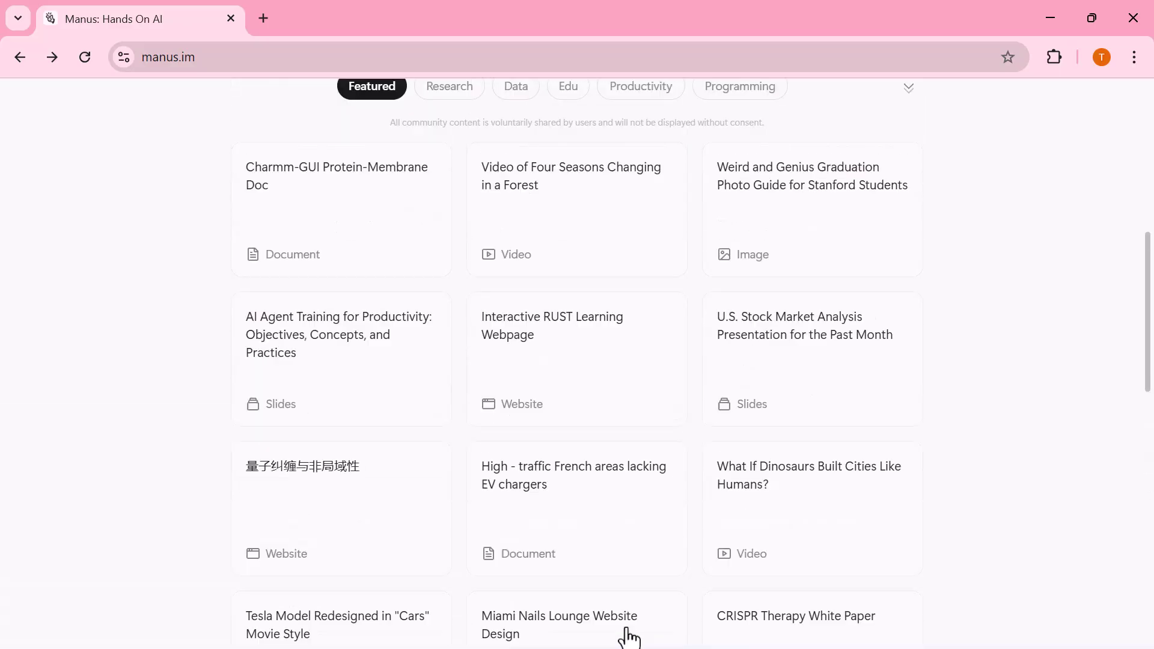
{"action": "scroll", "coordinate": [628, 636], "scroll_direction": "up", "scroll_amount": 2}
{"action": "scroll", "coordinate": [628, 636], "scroll_direction": "up", "scroll_amount": 4}
{"action": "scroll", "coordinate": [628, 636], "scroll_direction": "up", "scroll_amount": 2}
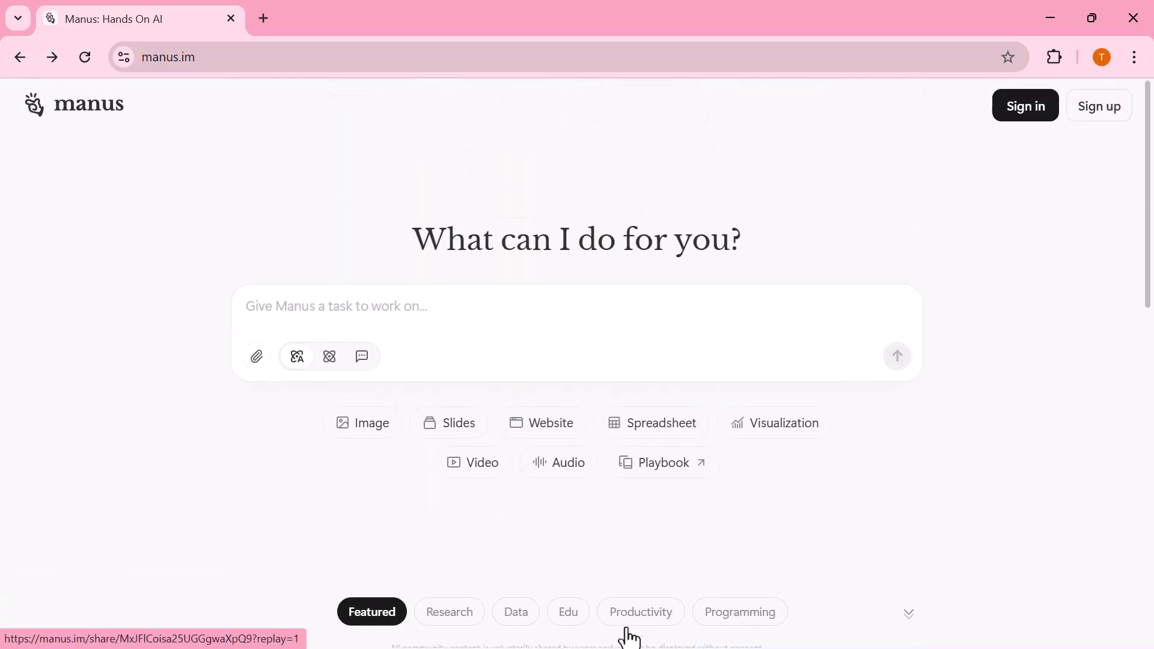